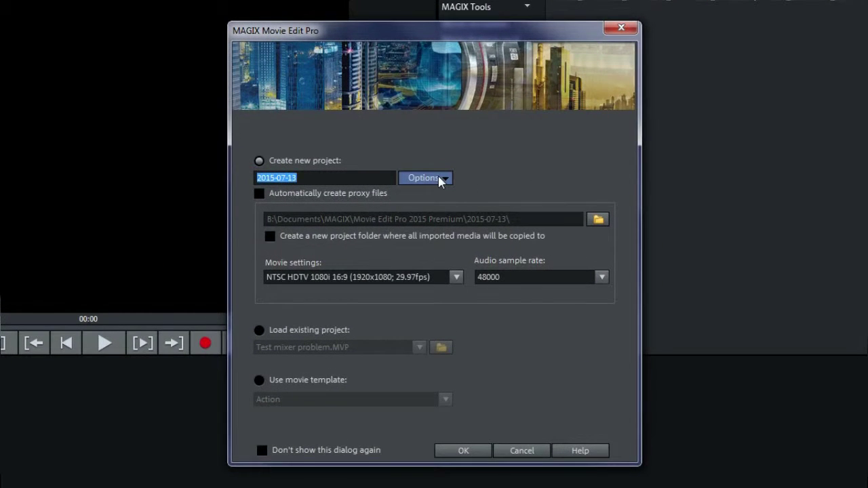
pyautogui.click(439, 177)
pyautogui.click(436, 175)
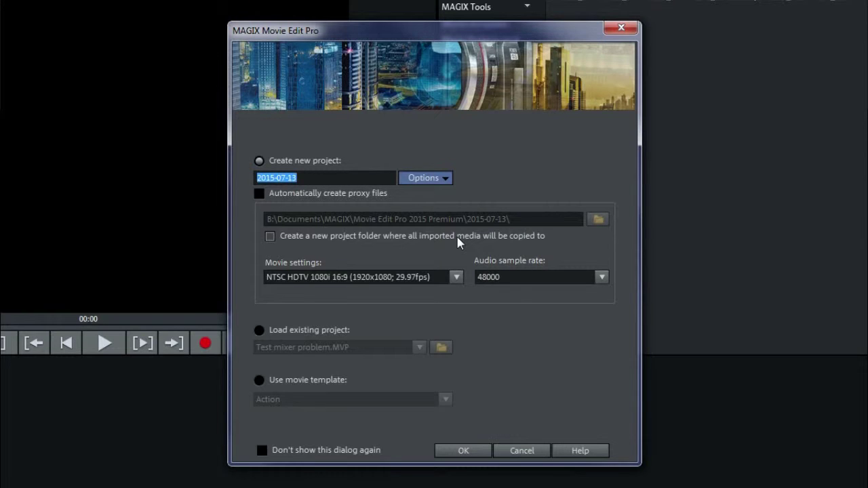
pyautogui.click(456, 277)
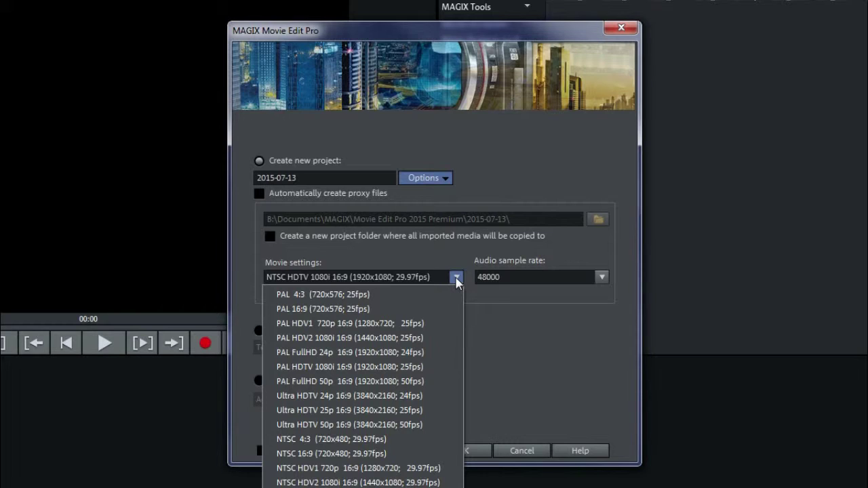
pyautogui.click(476, 322)
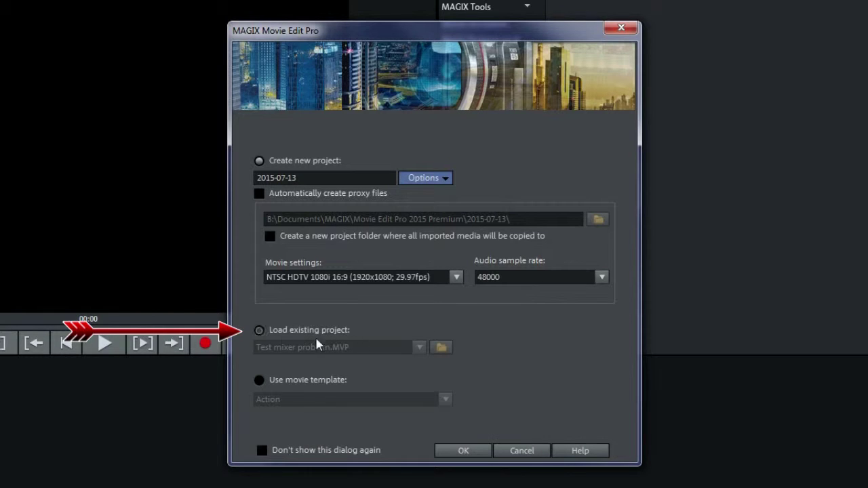
# Look at the Load existing project option, its recent-projects list and file browser, then cancel
pyautogui.click(265, 337)
pyautogui.click(420, 347)
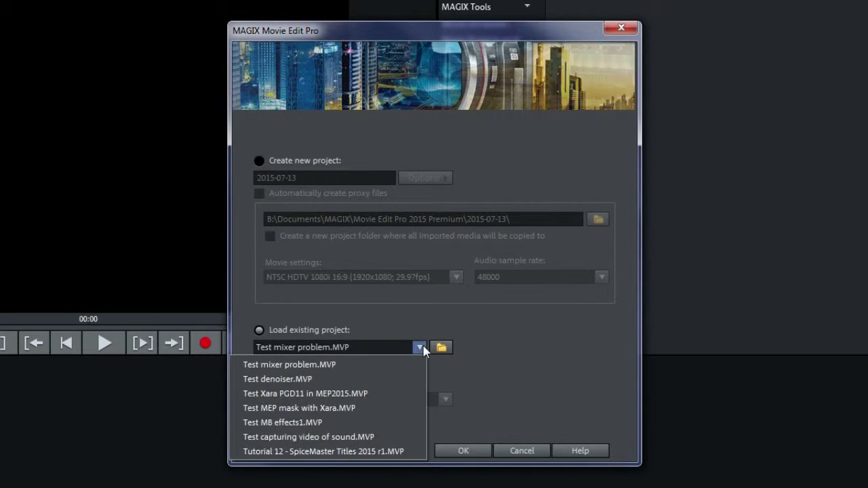
pyautogui.click(440, 349)
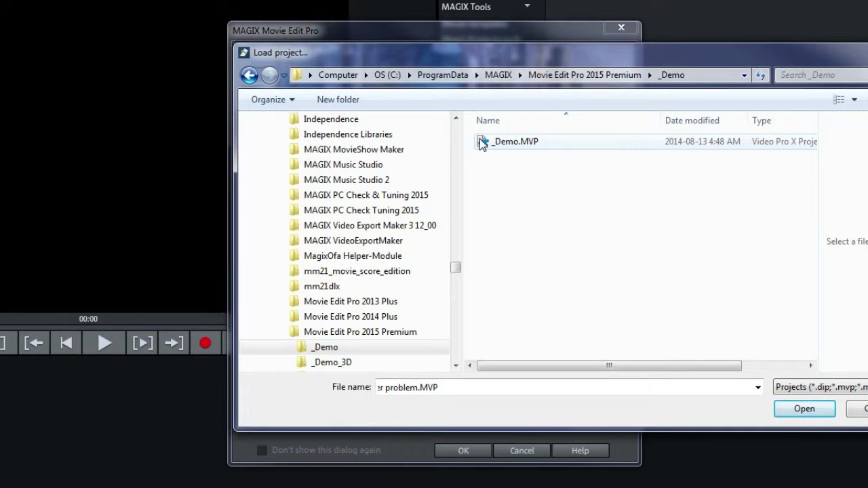
pyautogui.click(856, 408)
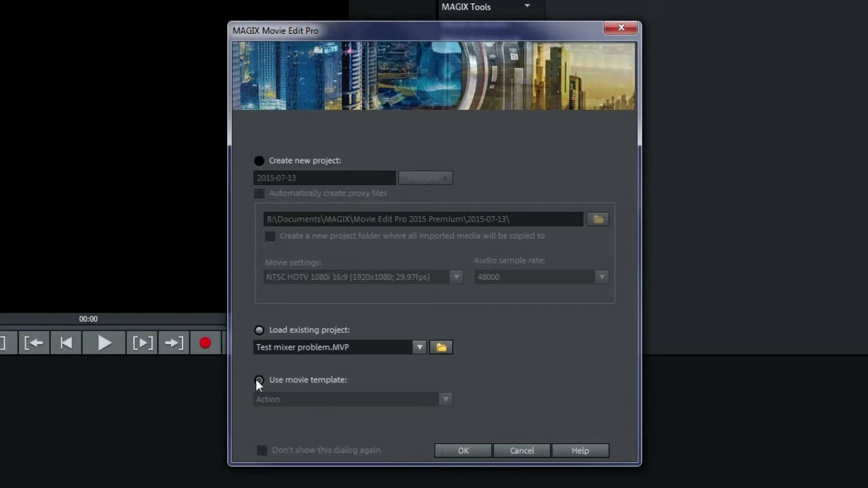
# Create a new project named Seasons
pyautogui.click(253, 162)
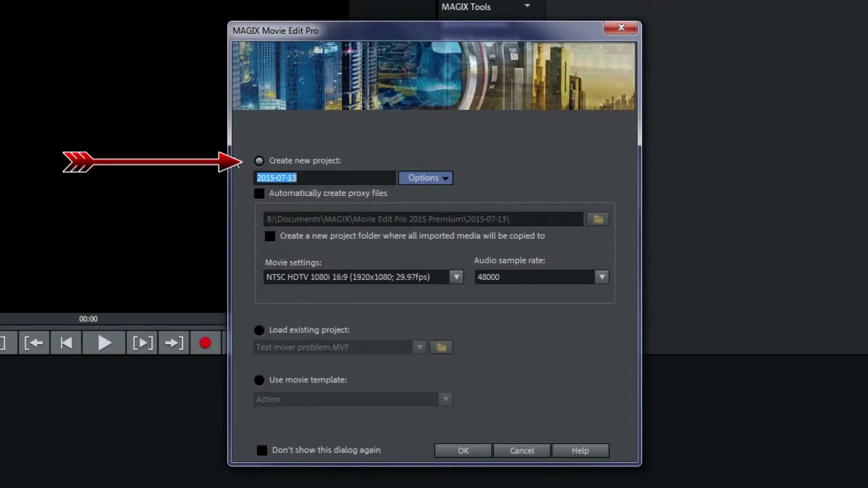
pyautogui.write('Seasons')
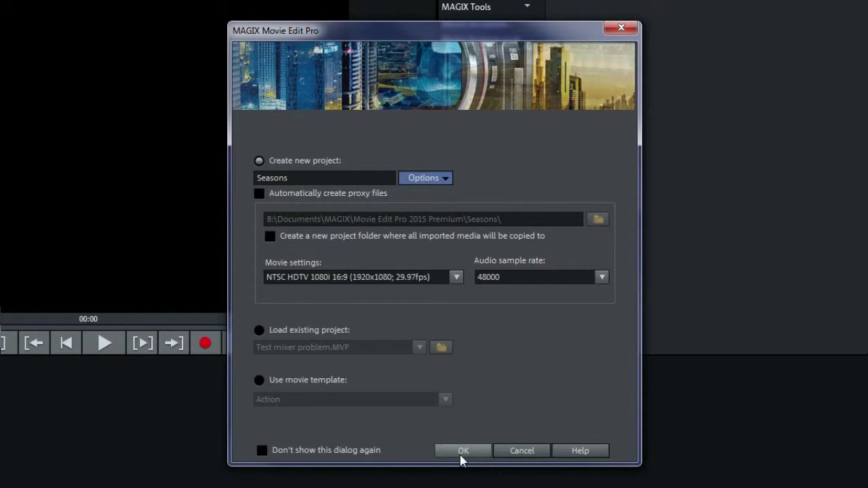
pyautogui.click(460, 457)
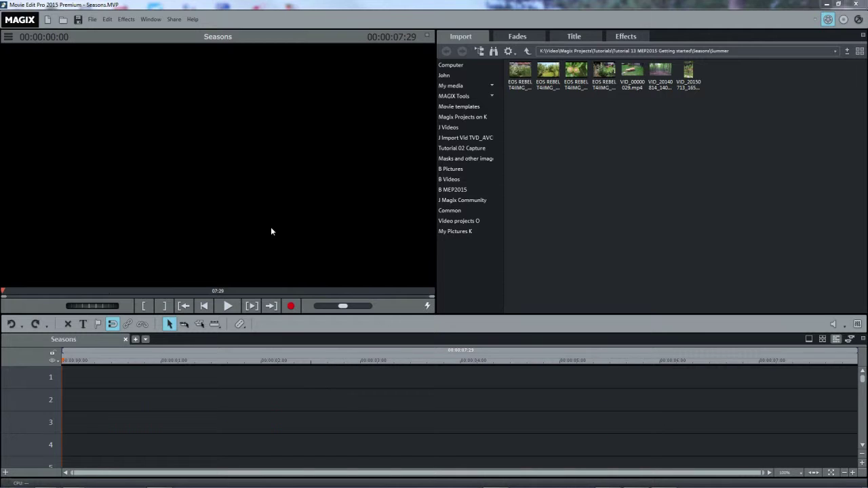
# Drag the preview monitor by its title bar to undock it as a floating window
pyautogui.moveTo(253, 34)
pyautogui.mouseDown()
pyautogui.moveTo(262, 63)
pyautogui.moveTo(393, 131)
pyautogui.moveTo(379, 35)
pyautogui.moveTo(266, 41)
pyautogui.mouseUp()
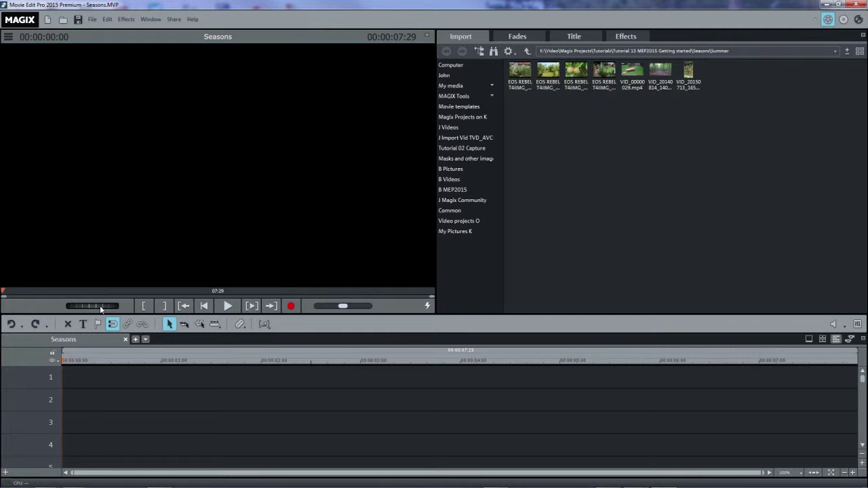
pyautogui.click(8, 37)
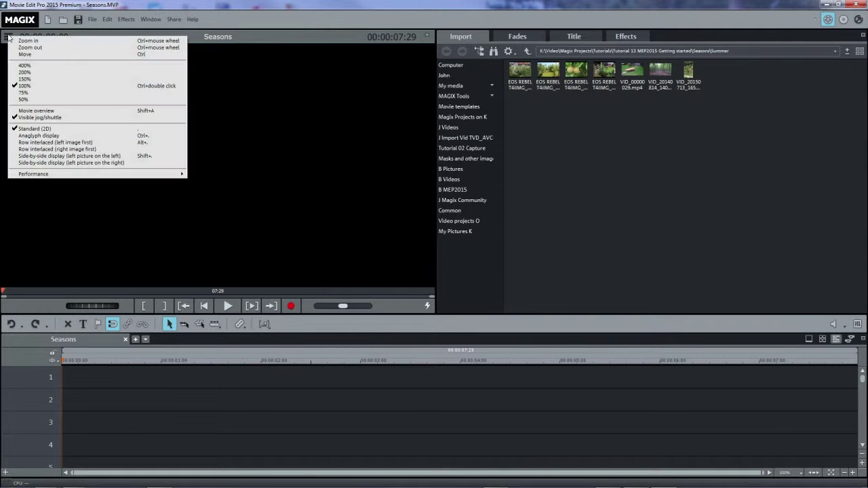
pyautogui.click(27, 118)
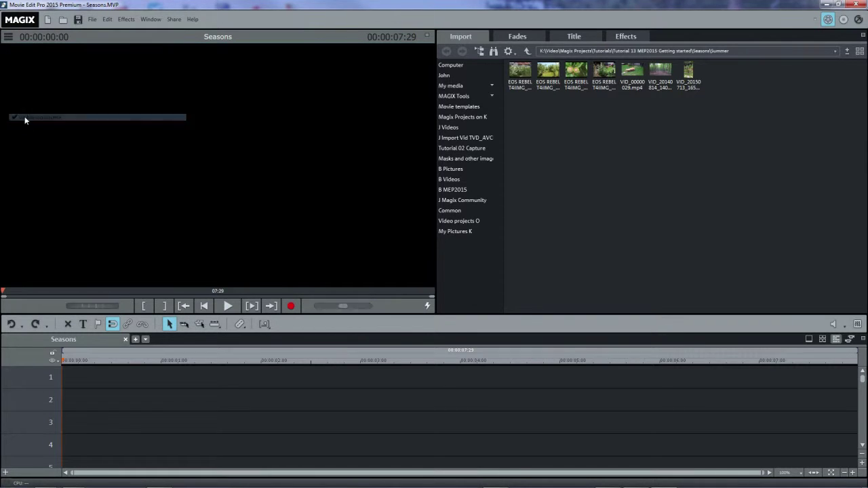
pyautogui.click(8, 36)
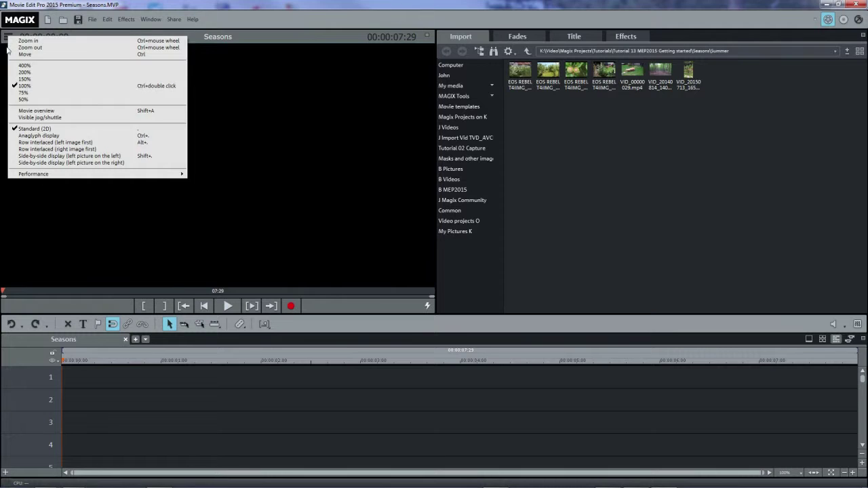
pyautogui.click(27, 117)
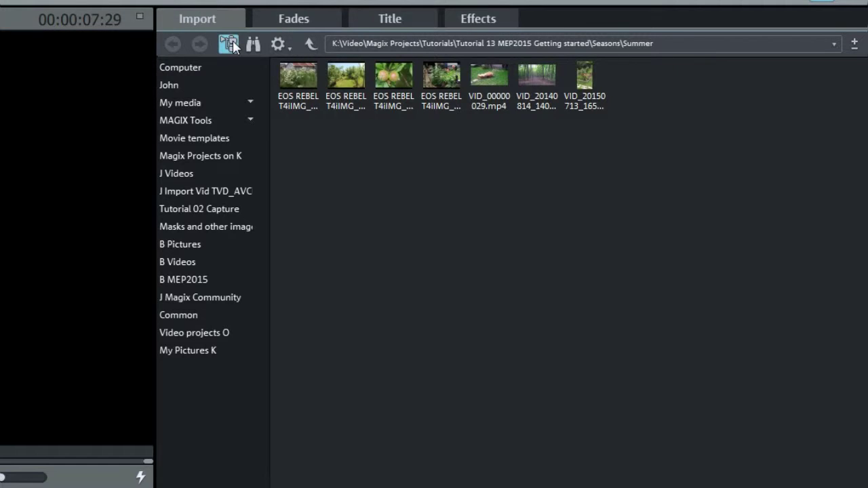
pyautogui.click(229, 43)
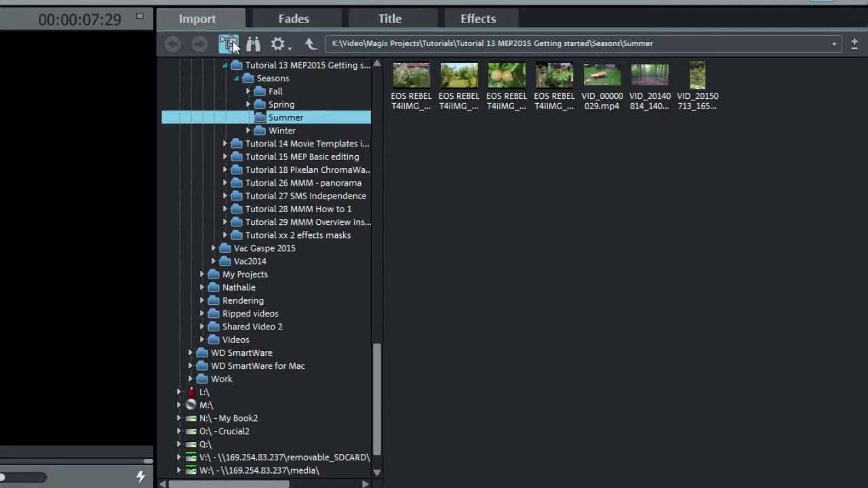
pyautogui.click(230, 43)
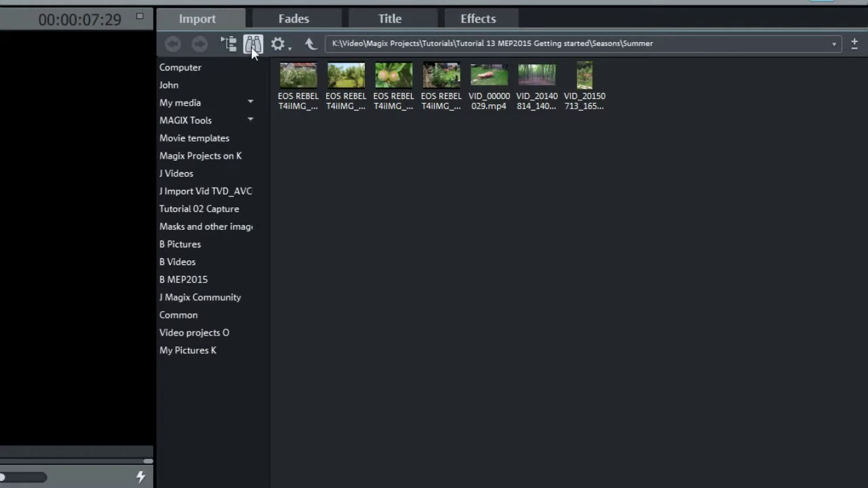
pyautogui.click(253, 45)
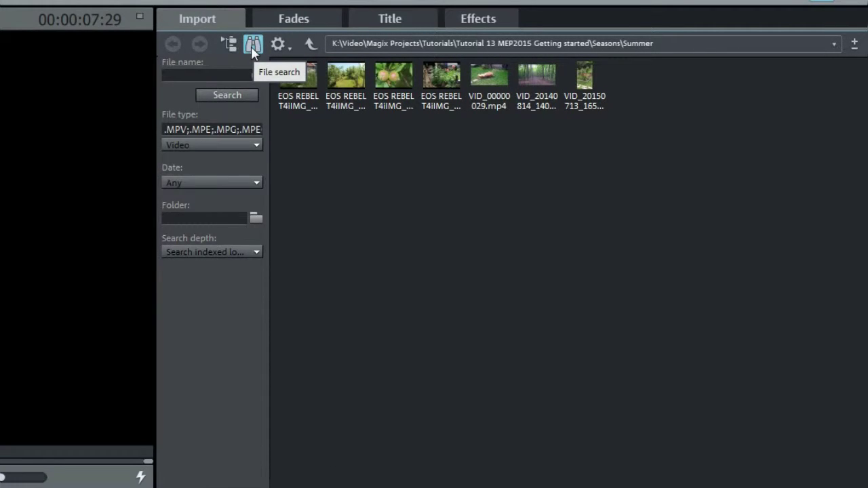
pyautogui.click(253, 48)
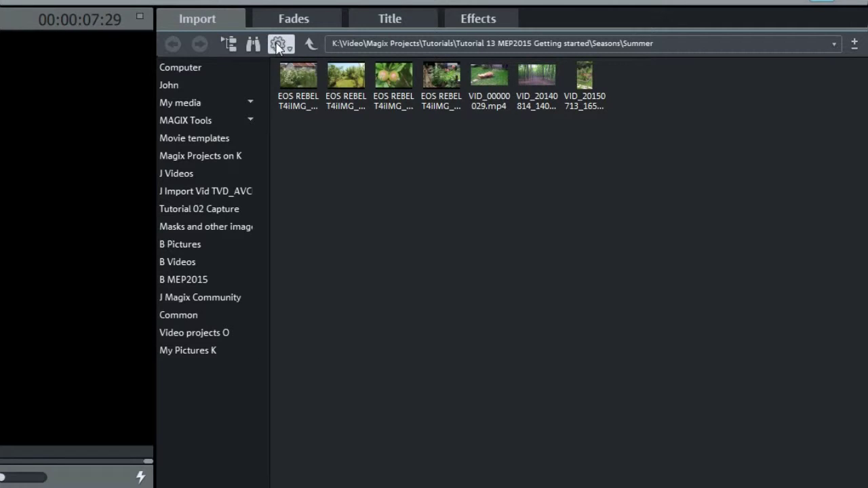
pyautogui.click(279, 45)
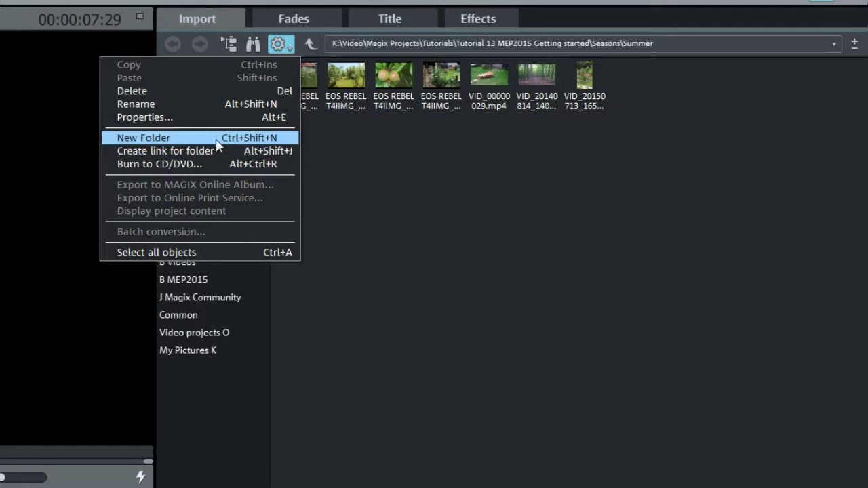
pyautogui.click(278, 43)
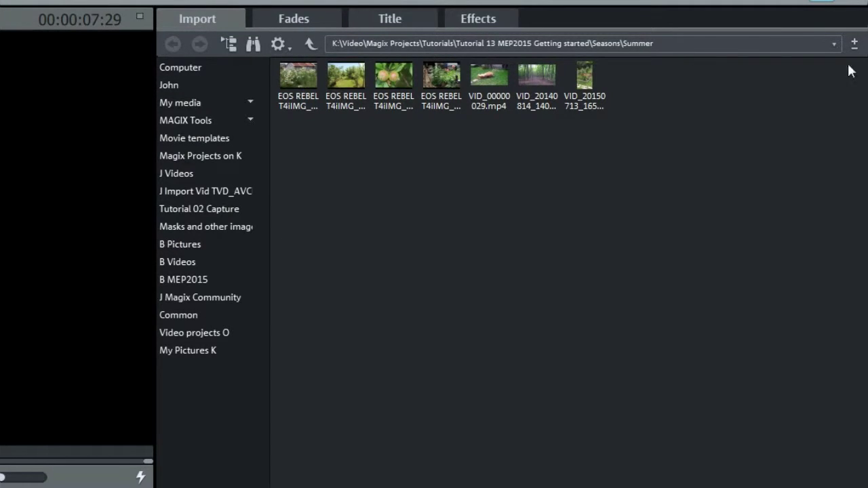
pyautogui.click(817, 44)
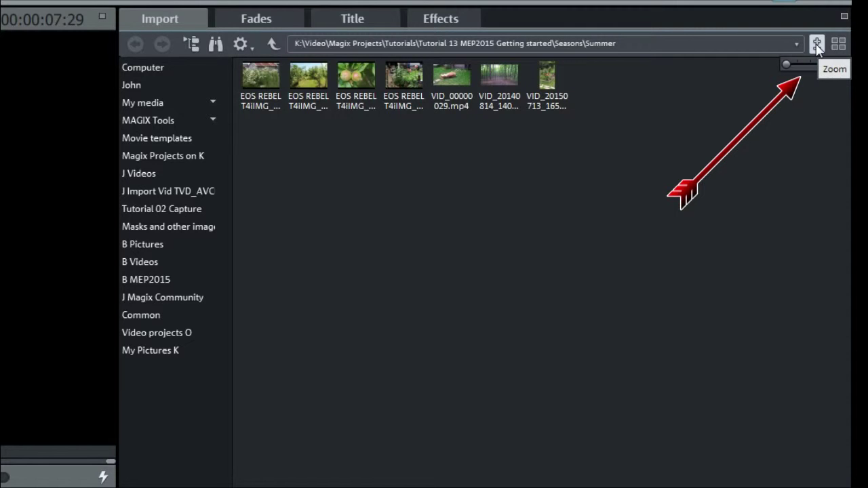
pyautogui.click(787, 64)
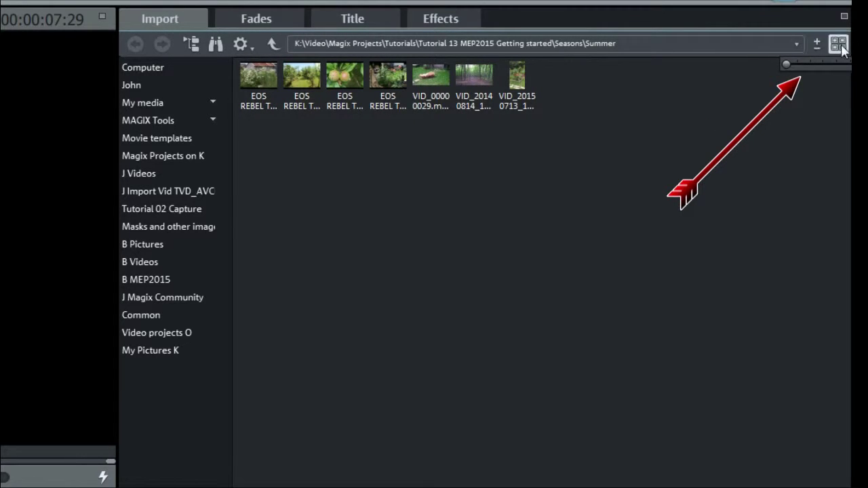
pyautogui.click(838, 44)
pyautogui.click(759, 63)
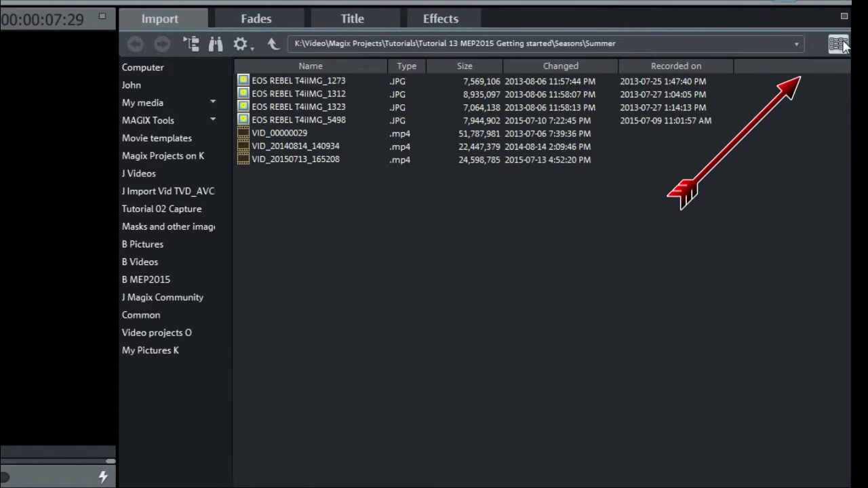
pyautogui.click(838, 43)
pyautogui.click(783, 72)
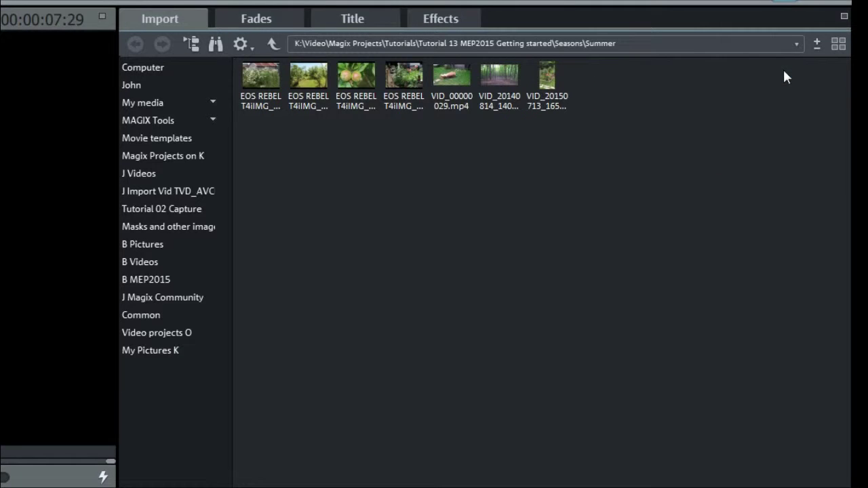
pyautogui.click(255, 20)
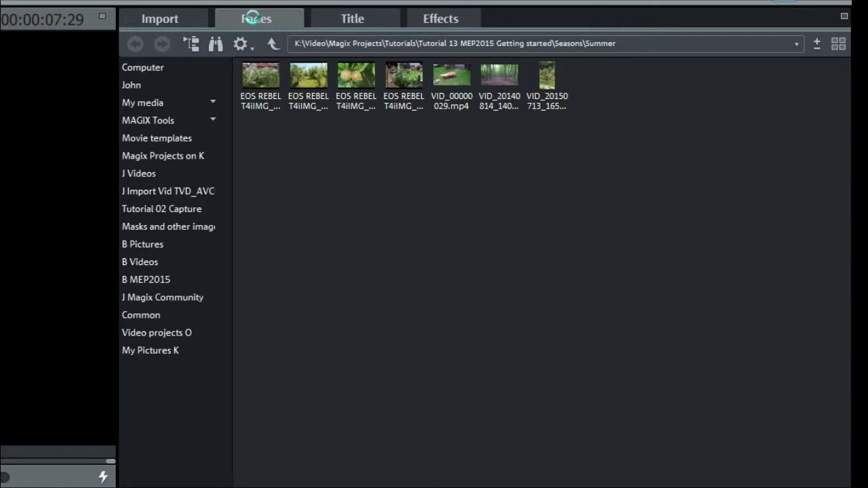
pyautogui.click(377, 16)
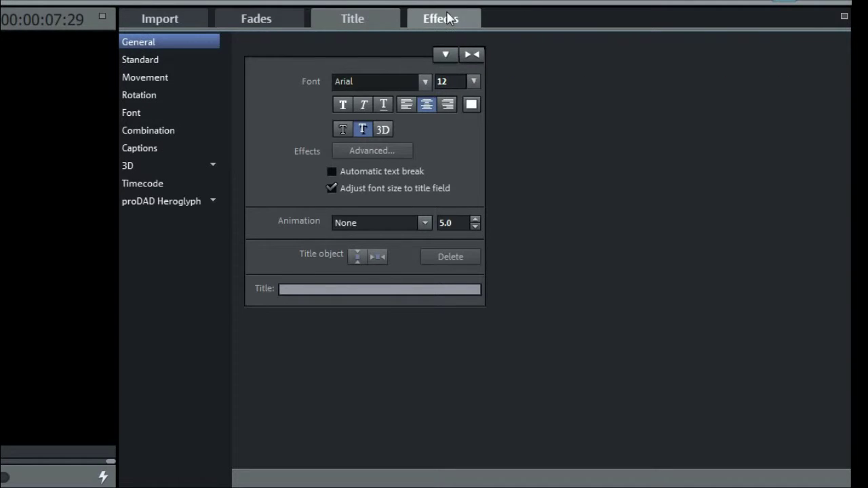
pyautogui.click(447, 19)
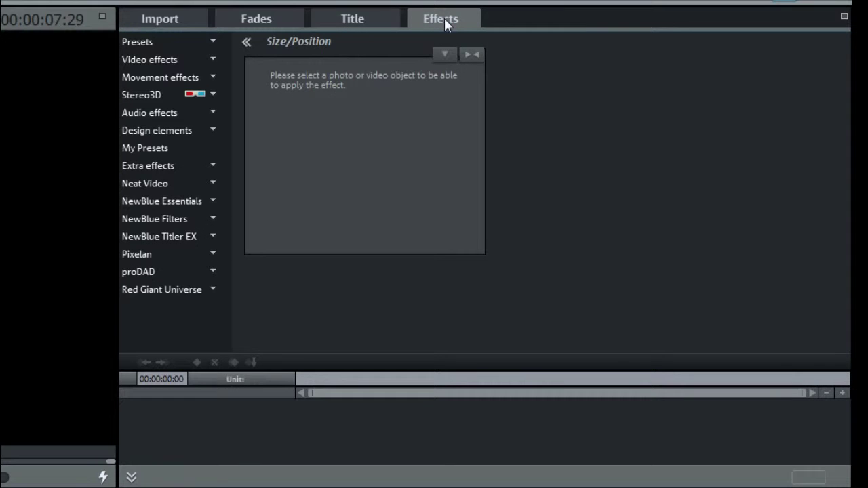
pyautogui.click(168, 15)
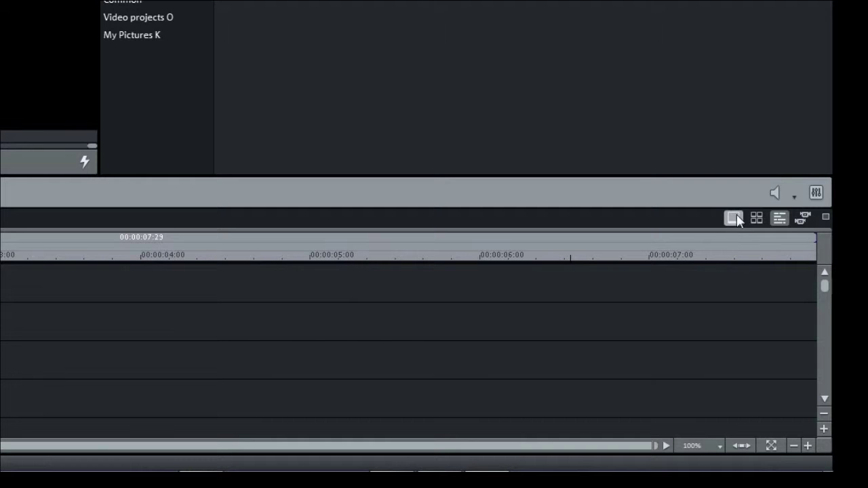
# Cycle through Storyboard, Scene overview, Timeline and Multicam modes, dismiss the warning, and end in Storyboard
pyautogui.click(735, 217)
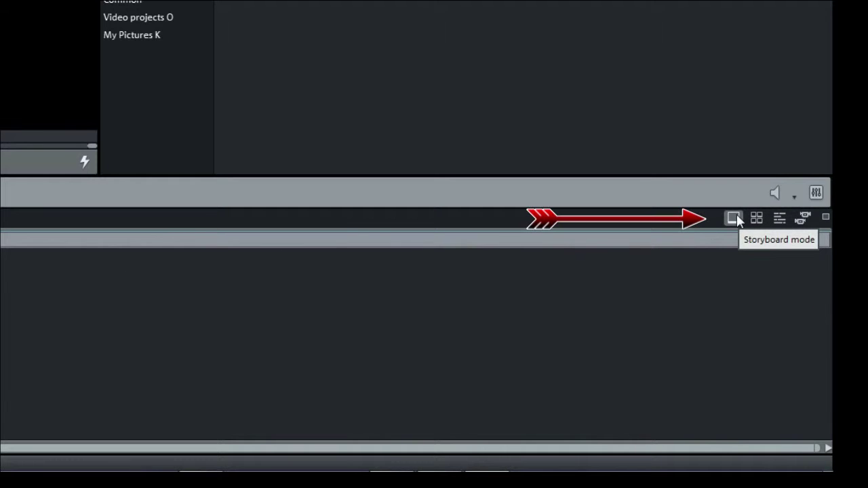
pyautogui.click(756, 219)
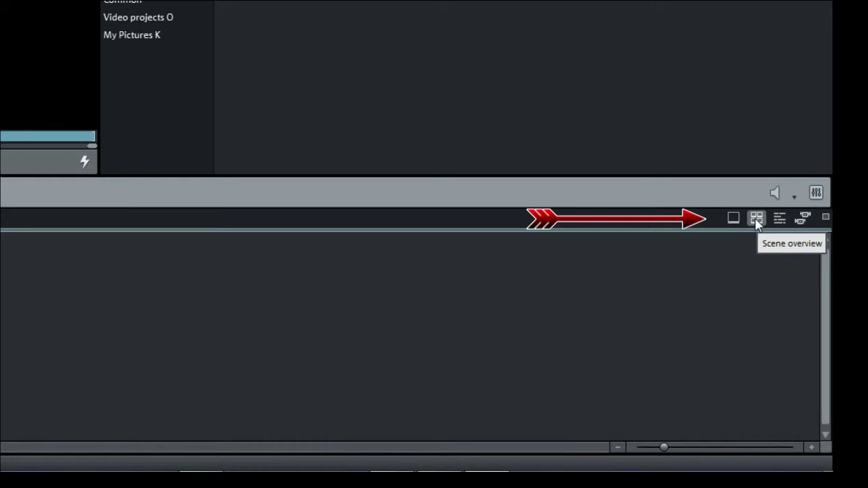
pyautogui.click(778, 219)
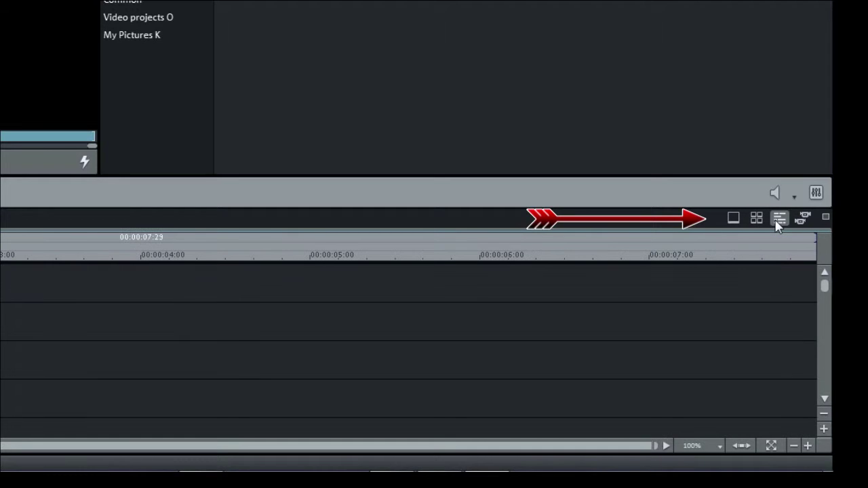
pyautogui.click(802, 219)
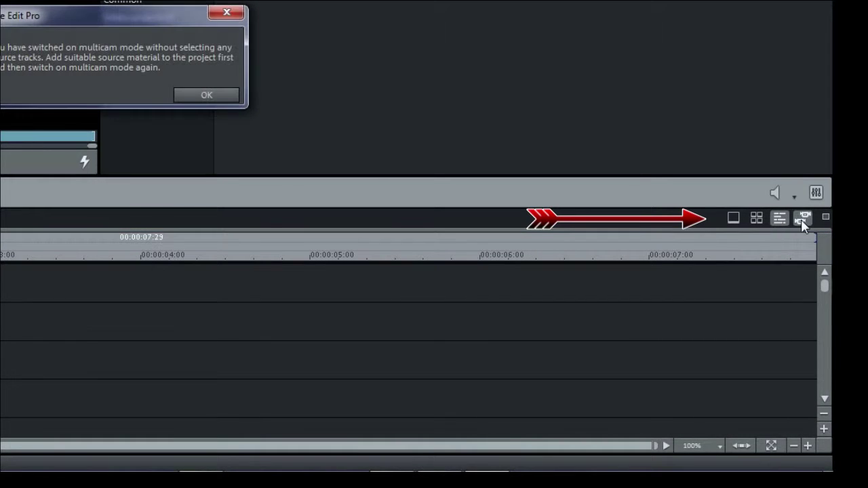
pyautogui.click(213, 96)
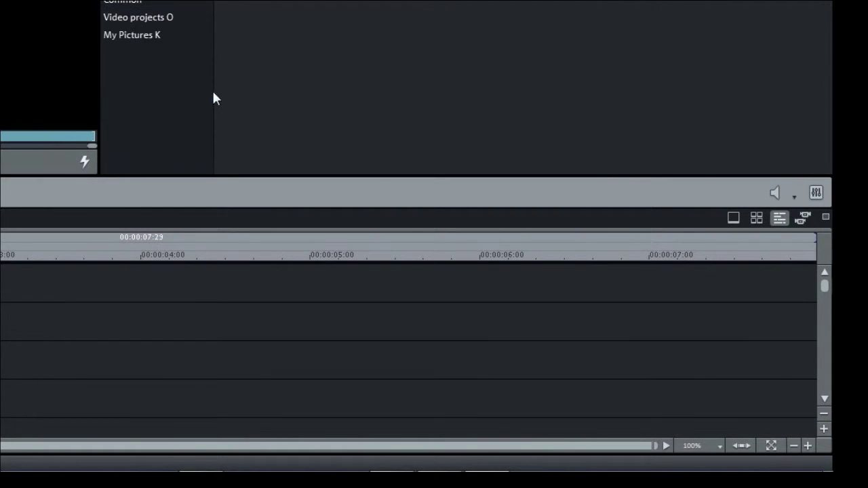
pyautogui.click(730, 220)
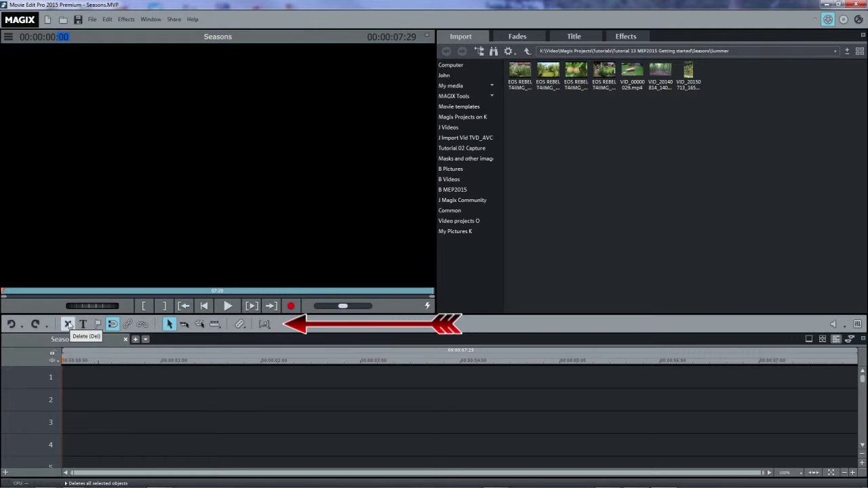
# Show the Help menu with its Help, Context help and Manual PDF entries
pyautogui.click(193, 19)
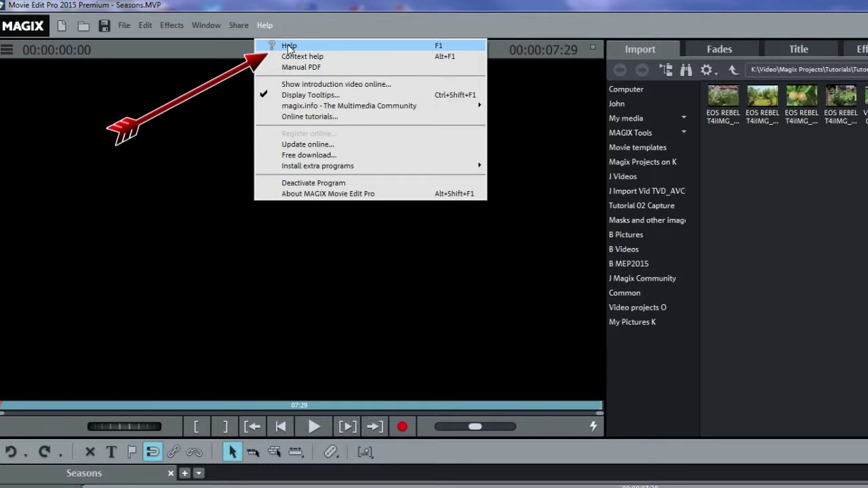
pyautogui.click(288, 46)
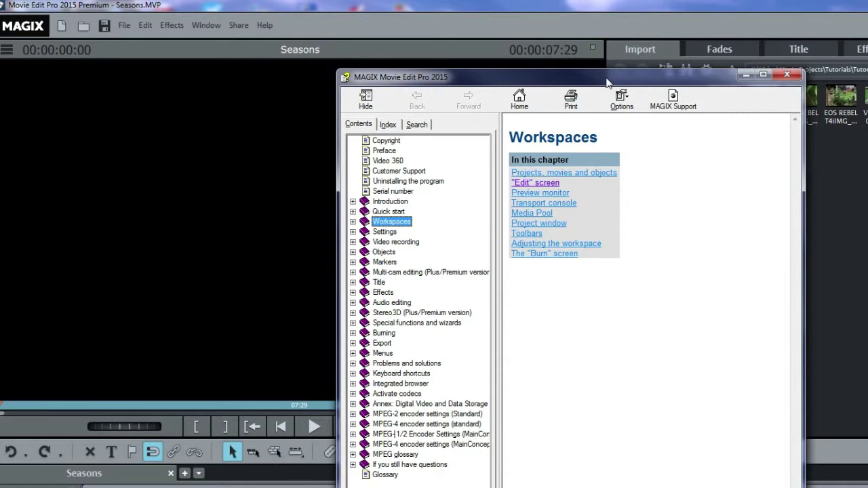
pyautogui.click(352, 211)
pyautogui.click(387, 211)
pyautogui.click(388, 124)
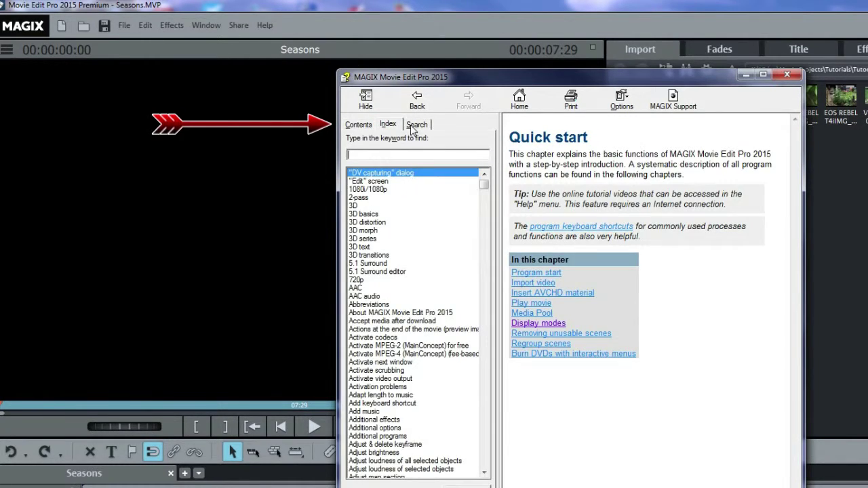
pyautogui.click(415, 125)
pyautogui.hotkey('ctrl', 'Tab')
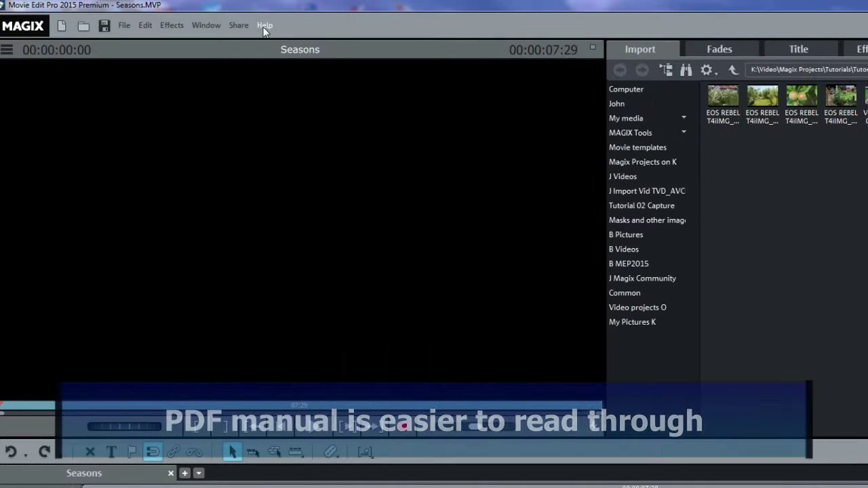
pyautogui.click(263, 28)
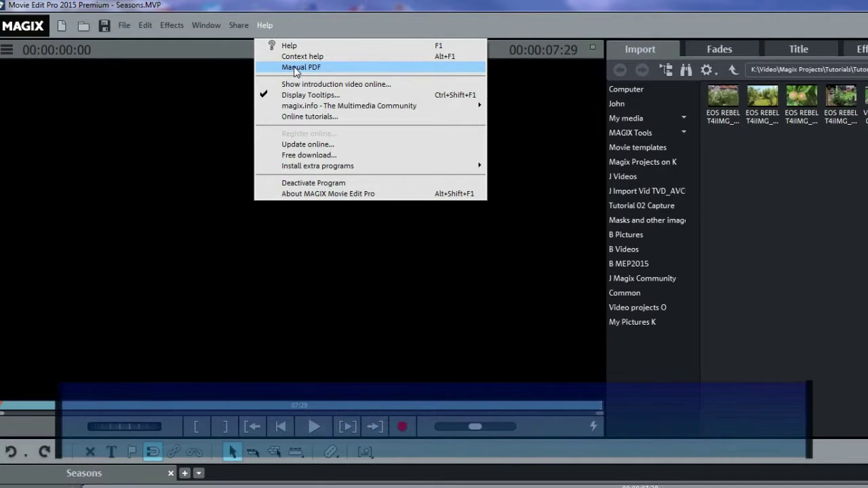
pyautogui.click(276, 161)
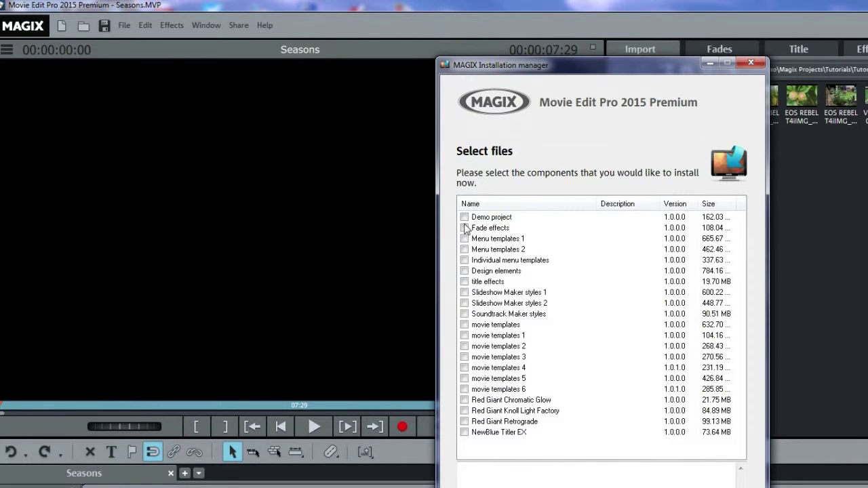
pyautogui.click(465, 217)
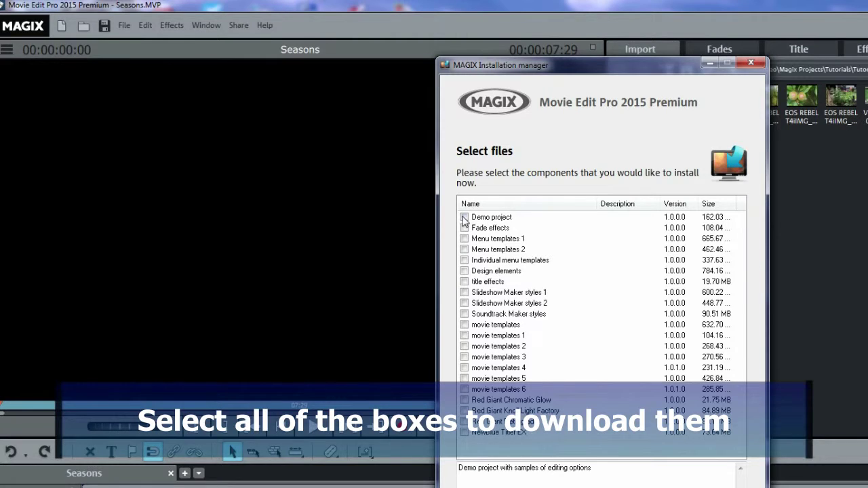
pyautogui.click(465, 217)
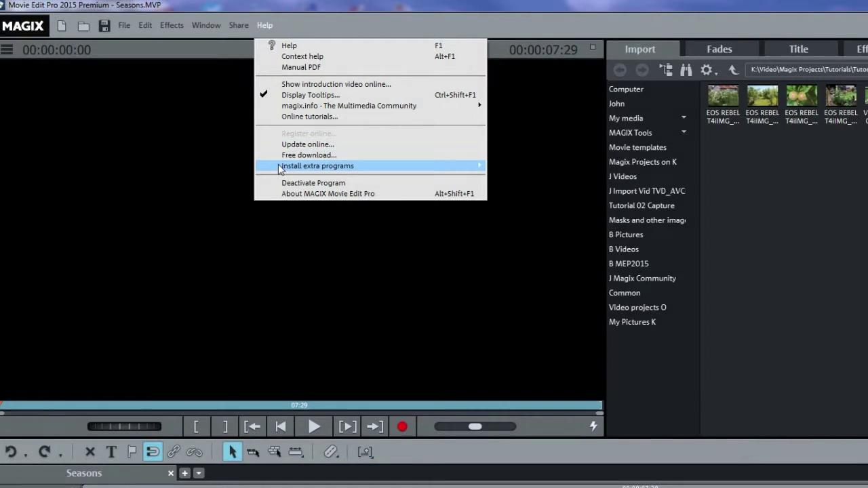
# Choose Help > About MAGIX Movie Edit Pro to view the version and serial number
pyautogui.moveTo(280, 166)
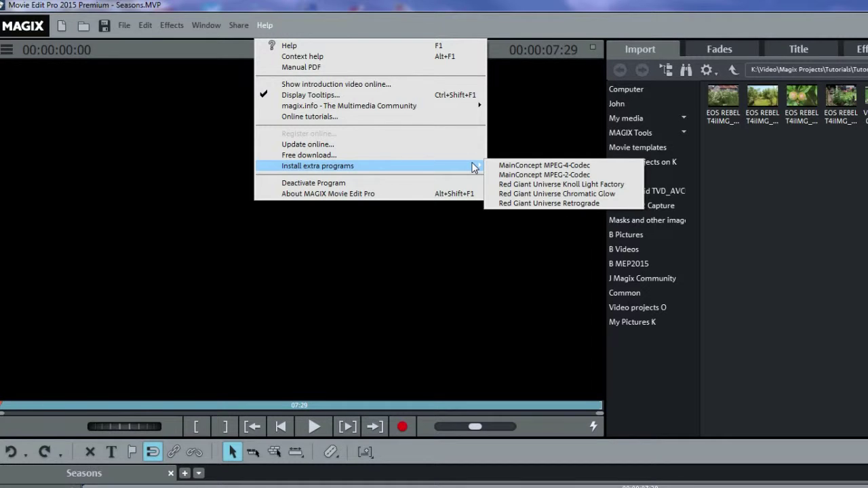
pyautogui.click(308, 194)
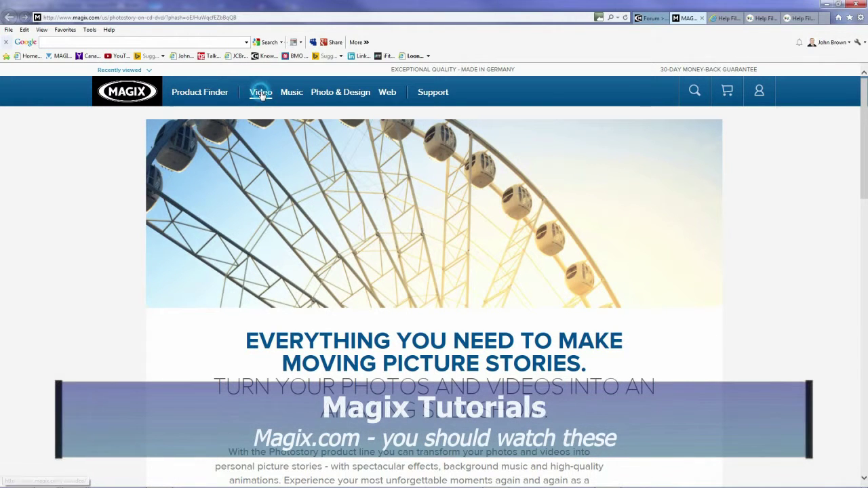
# Go to the Movie Edit Pro product page and open Learn more for Movie Edit Pro 2015 Plus
pyautogui.click(262, 94)
pyautogui.click(279, 123)
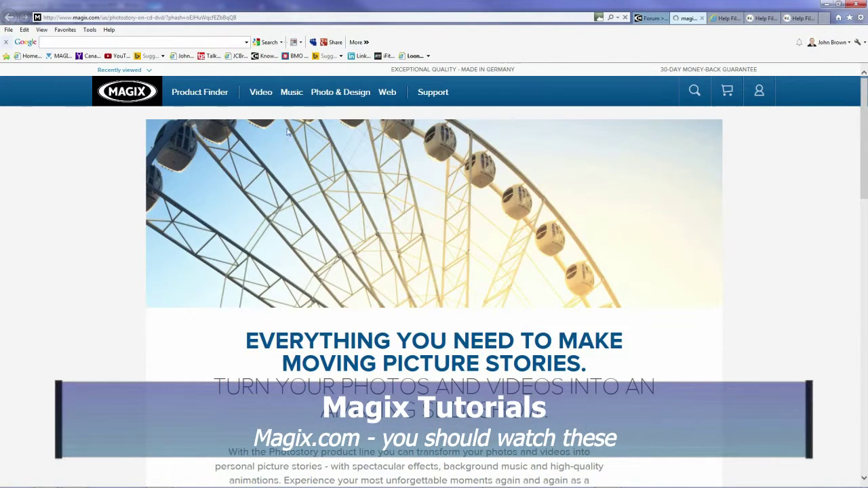
pyautogui.scroll(-12, 378, 327)
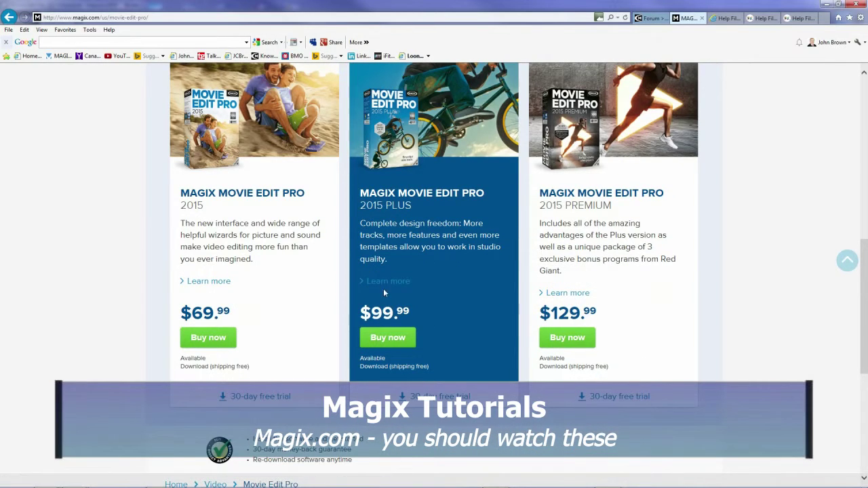
pyautogui.click(386, 282)
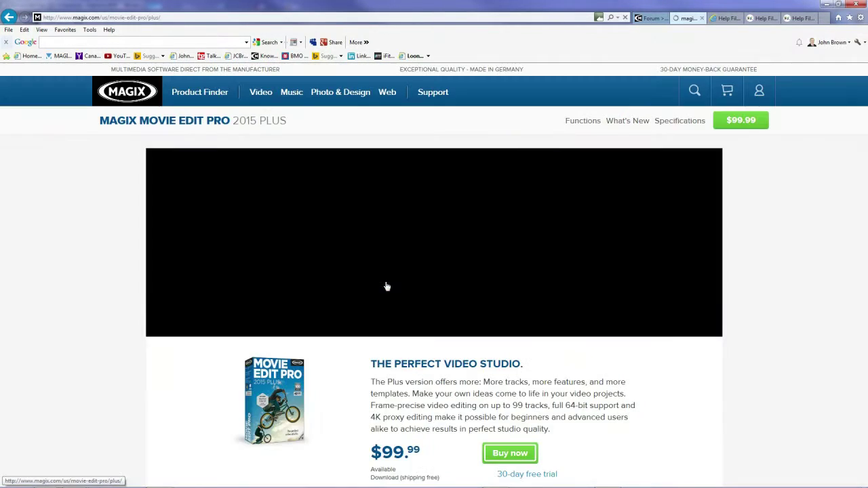
# Open the online tutorial videos for Plus and scroll through their sections
pyautogui.scroll(-10, 385, 286)
pyautogui.click(476, 366)
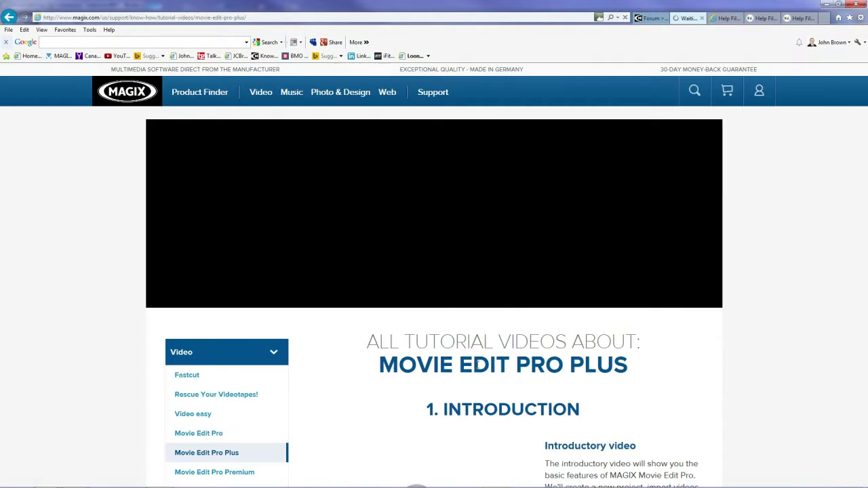
pyautogui.scroll(-2, 730, 375)
pyautogui.scroll(-1, 730, 375)
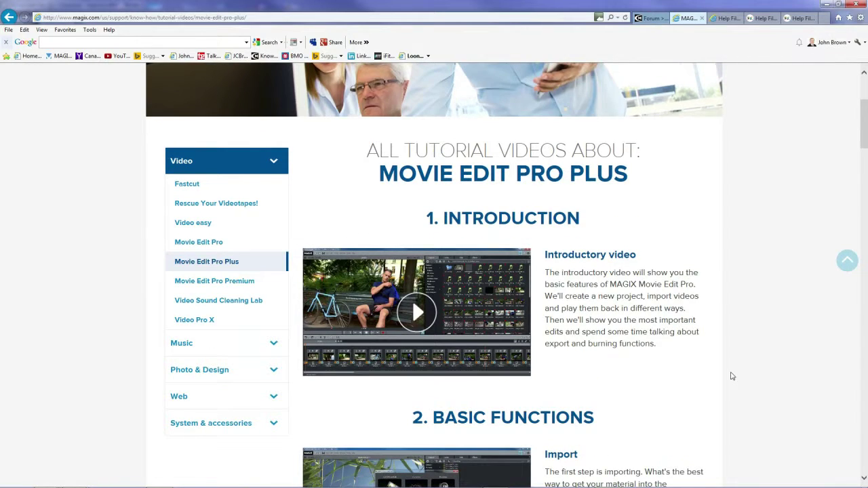
pyautogui.scroll(-1, 730, 376)
pyautogui.scroll(-1, 731, 375)
pyautogui.scroll(-1, 731, 376)
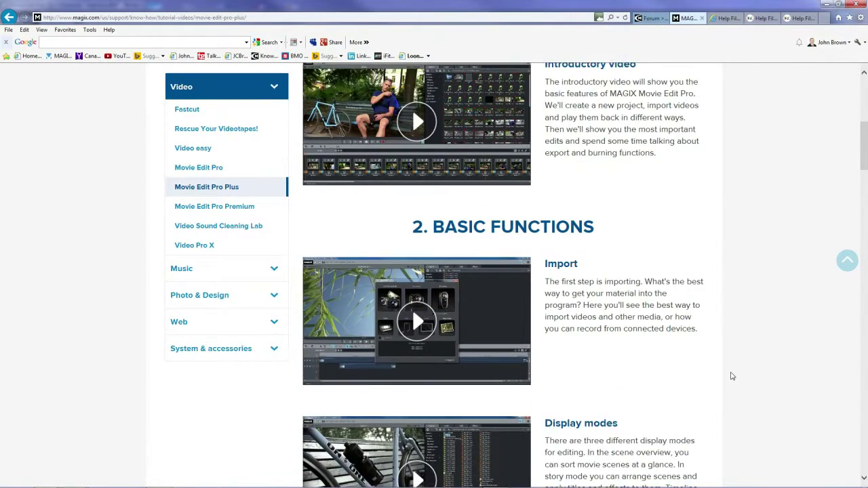
pyautogui.scroll(-4, 730, 375)
pyautogui.scroll(-2, 731, 376)
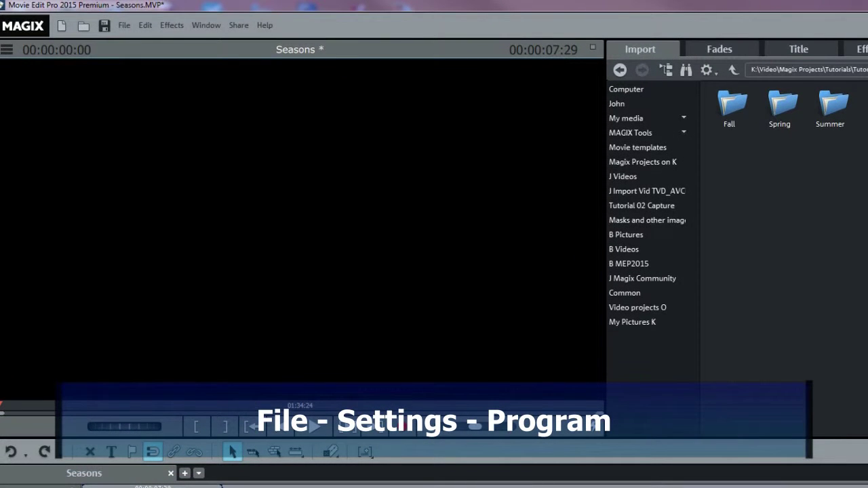
# Open File > Settings > Program and review the Playback, Folder and Video/Audio tabs
pyautogui.click(123, 25)
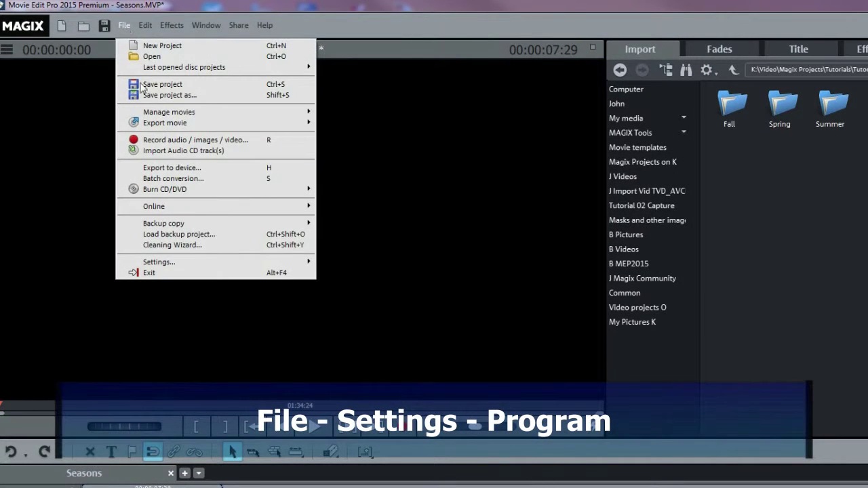
pyautogui.moveTo(230, 263)
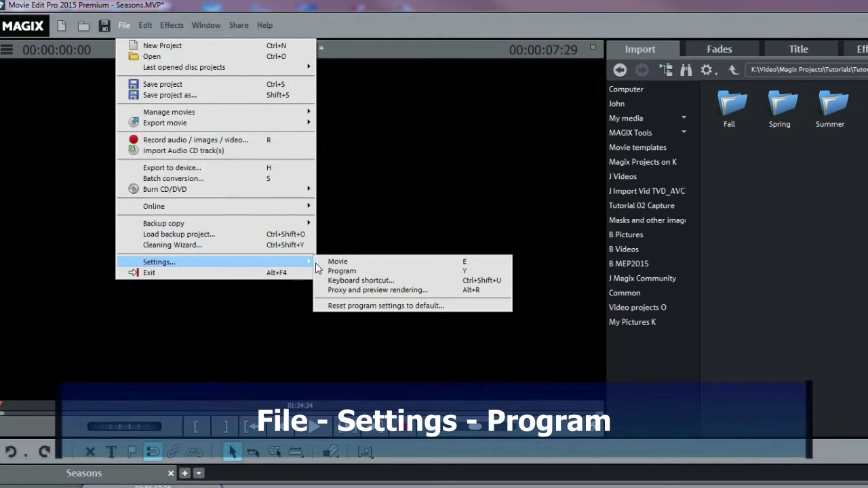
pyautogui.click(341, 271)
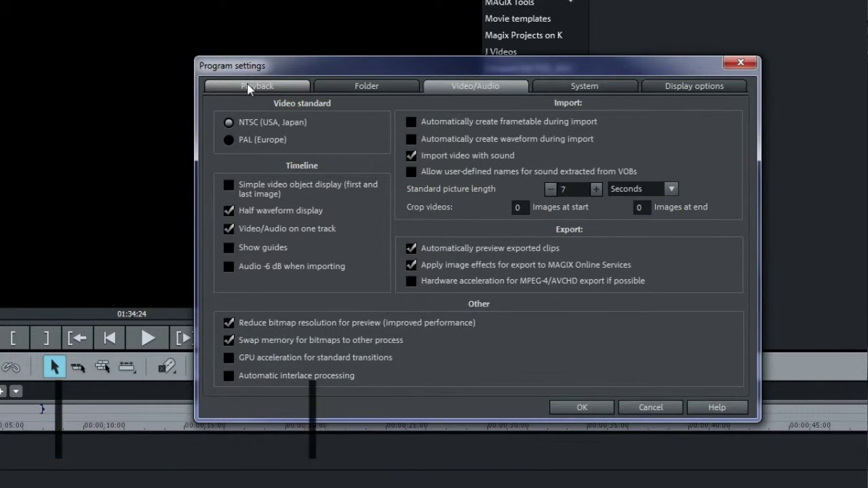
pyautogui.click(248, 88)
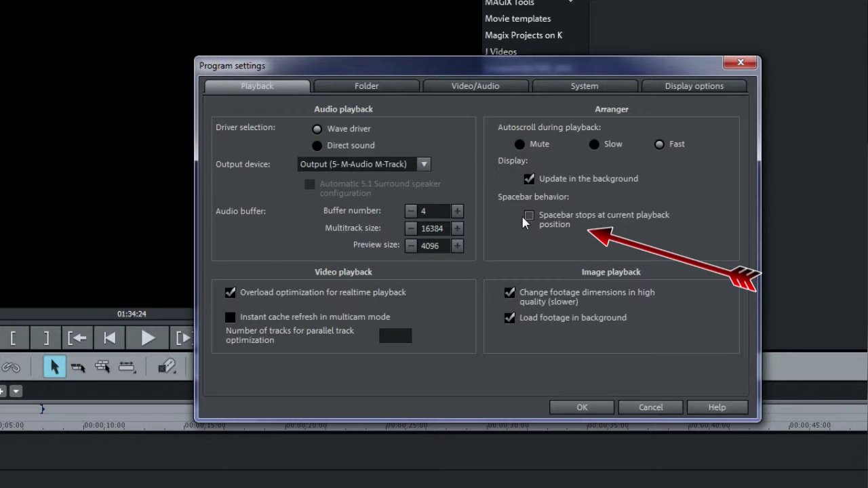
pyautogui.click(395, 92)
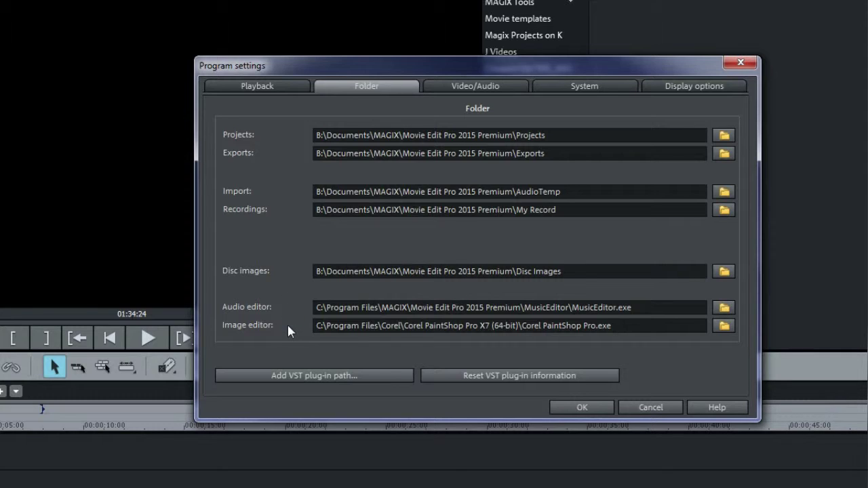
pyautogui.click(471, 93)
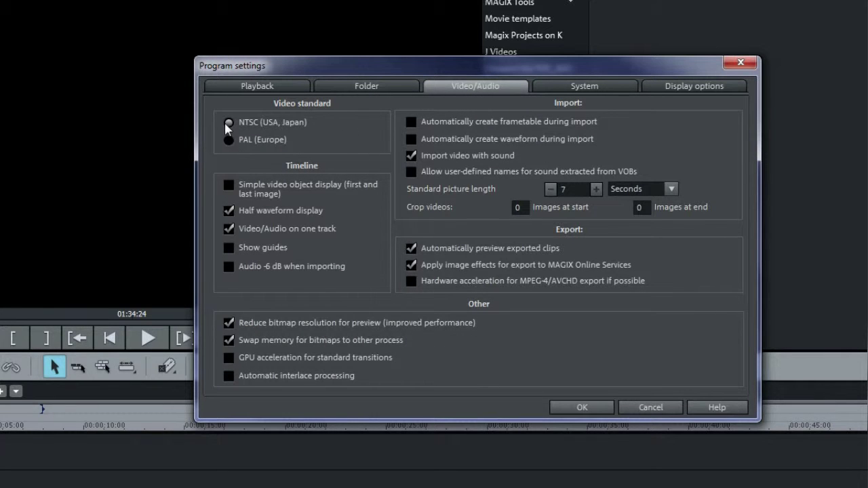
pyautogui.click(228, 230)
# Check the System and Display options tabs, then confirm the Program settings with OK
pyautogui.click(576, 87)
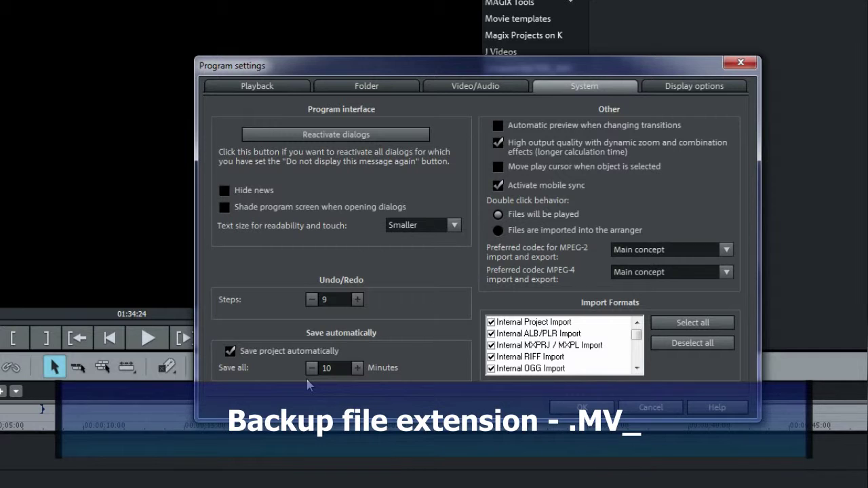
pyautogui.click(669, 96)
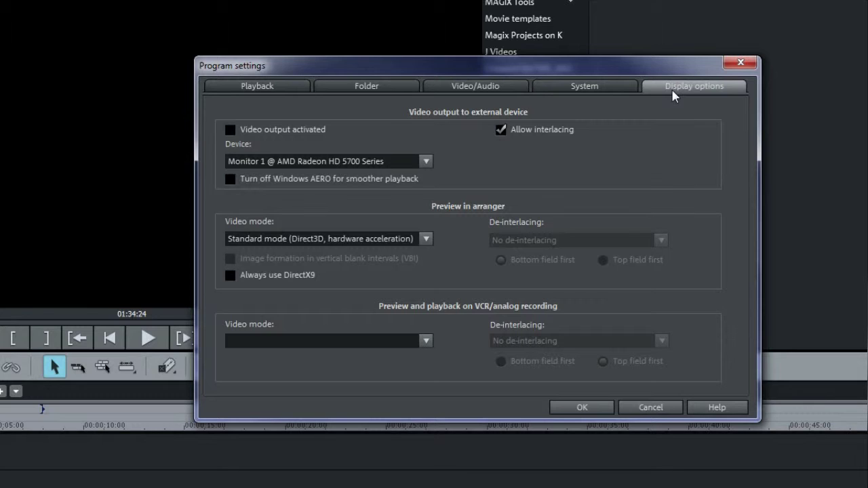
pyautogui.click(577, 408)
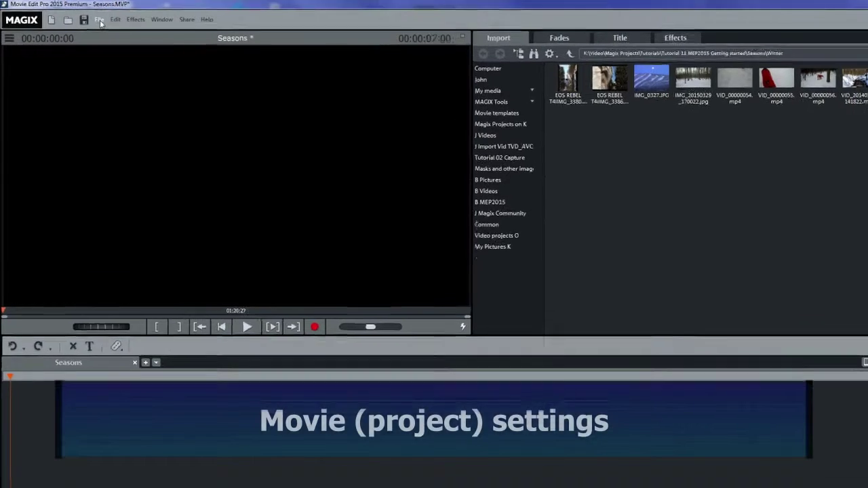
pyautogui.click(99, 13)
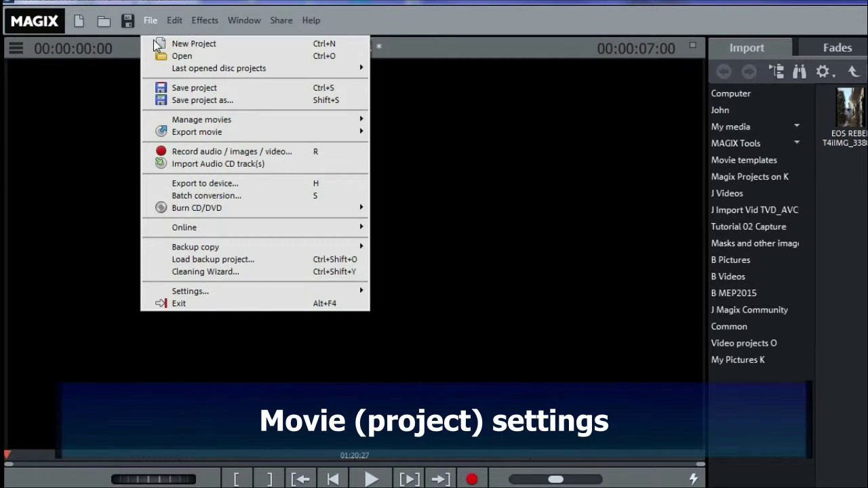
pyautogui.moveTo(193, 291)
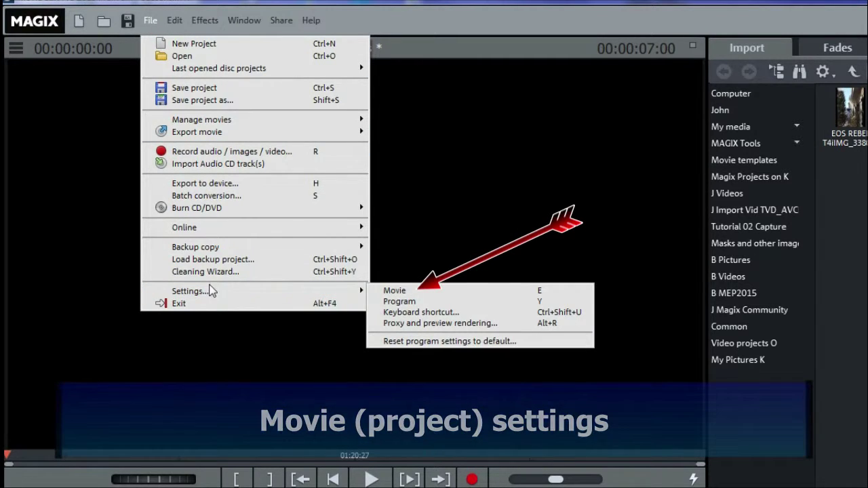
pyautogui.click(396, 293)
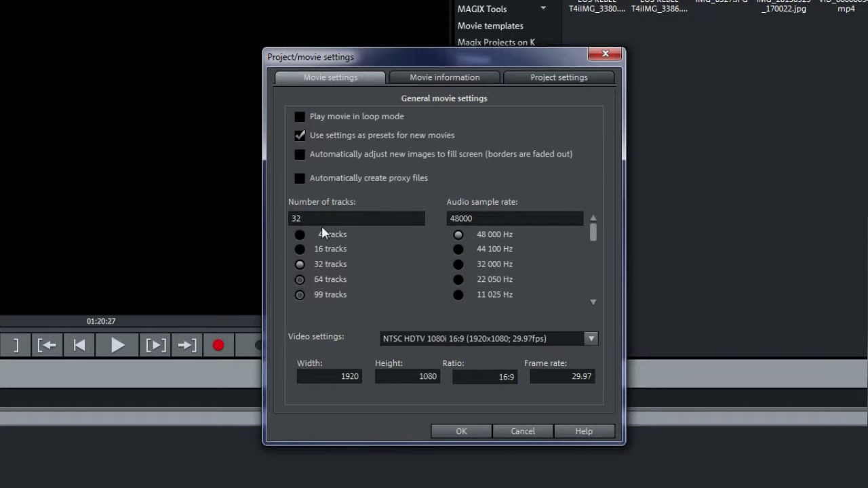
pyautogui.click(422, 80)
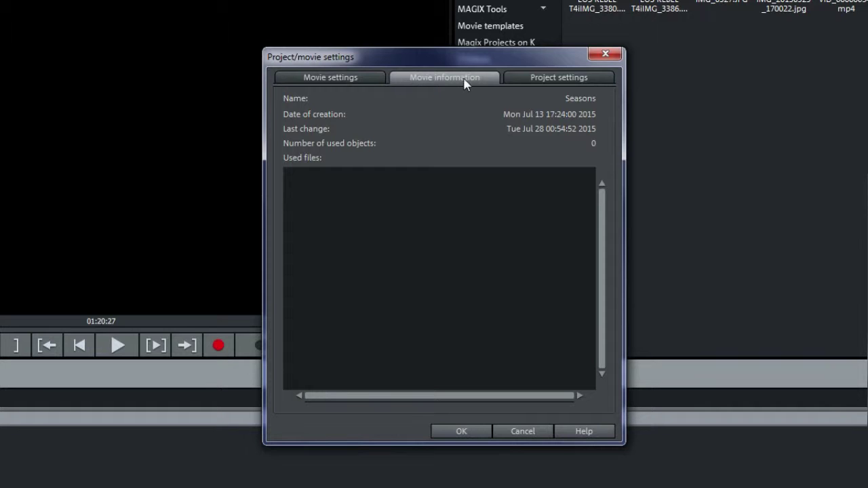
pyautogui.click(531, 82)
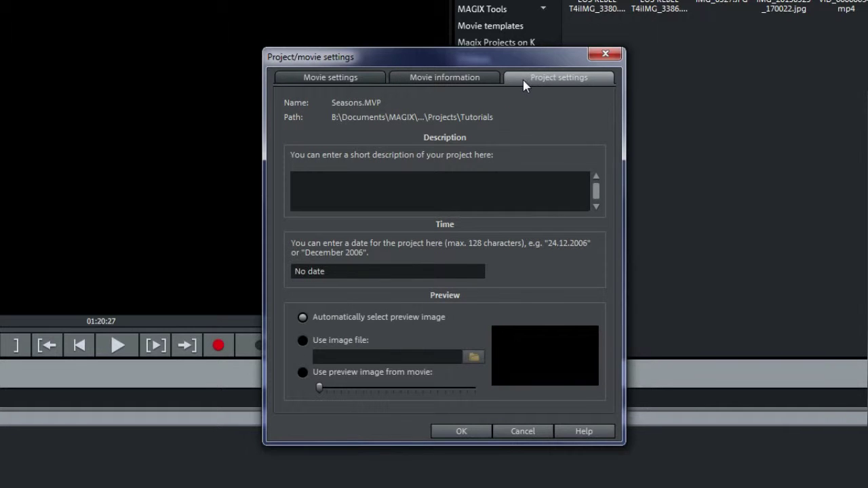
pyautogui.click(461, 431)
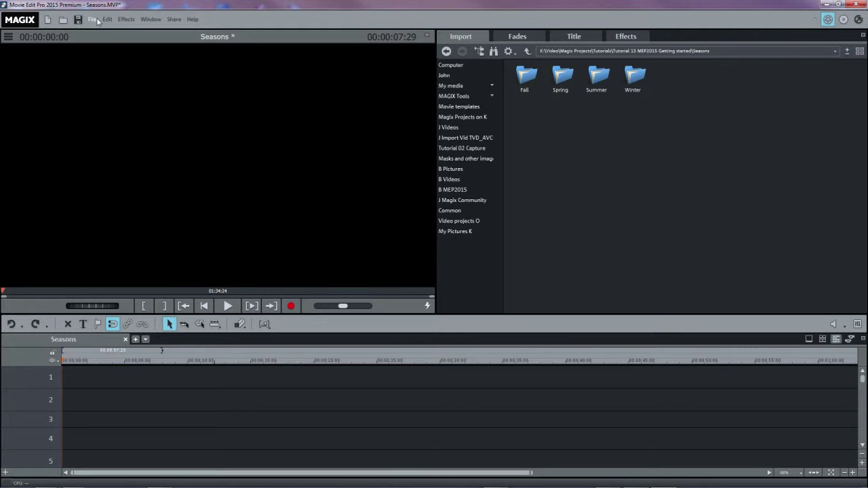
# Save the project as Seasons.MVP in the Tutorials folder using Save project as
pyautogui.click(93, 19)
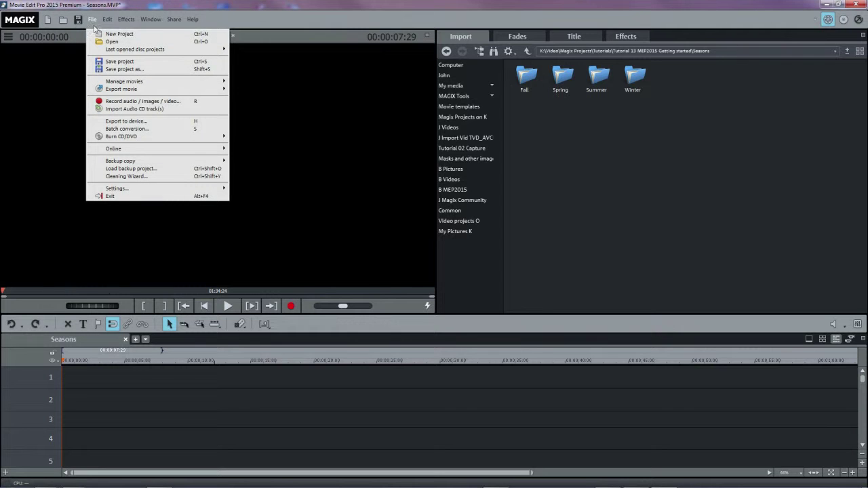
pyautogui.click(107, 70)
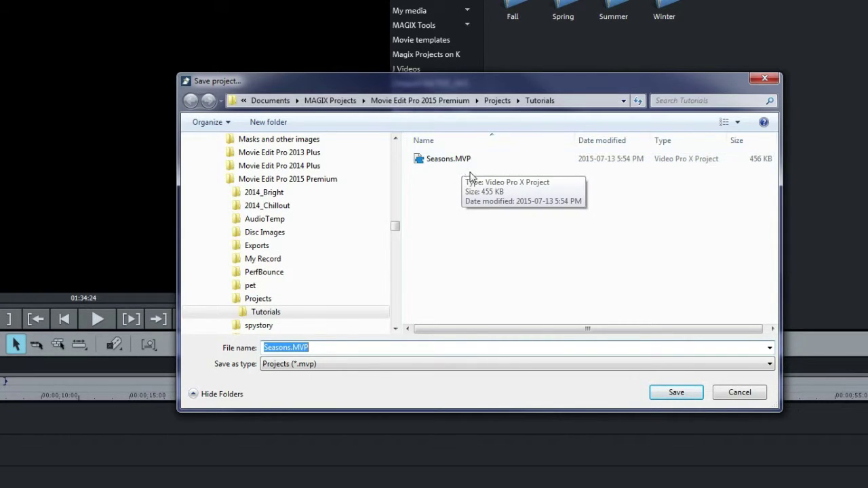
pyautogui.click(675, 392)
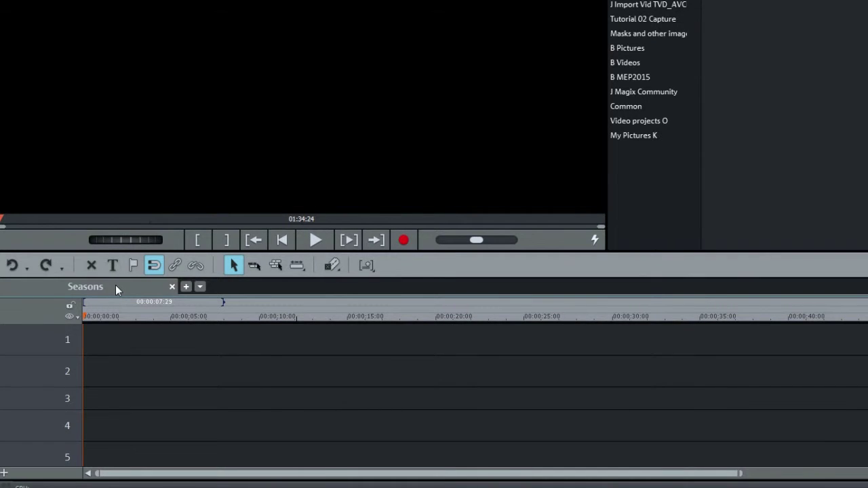
# Rename the Seasons movie to Winter and add a second movie named Seasons
pyautogui.click(142, 289)
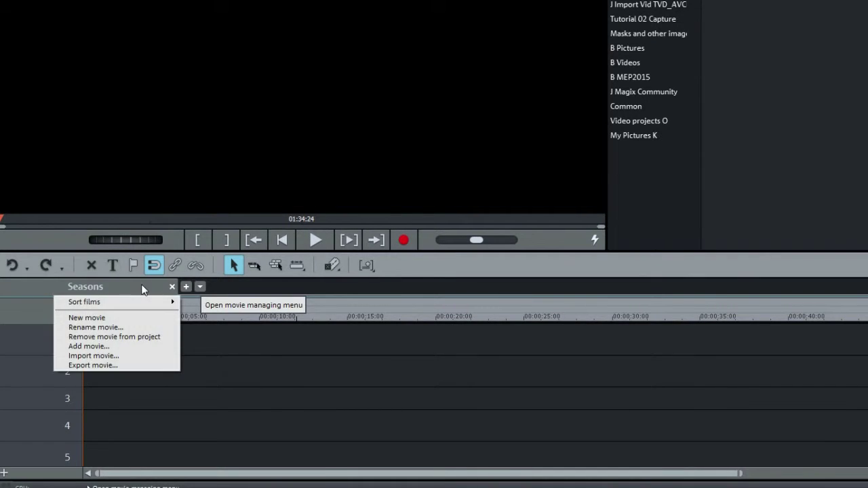
pyautogui.click(126, 327)
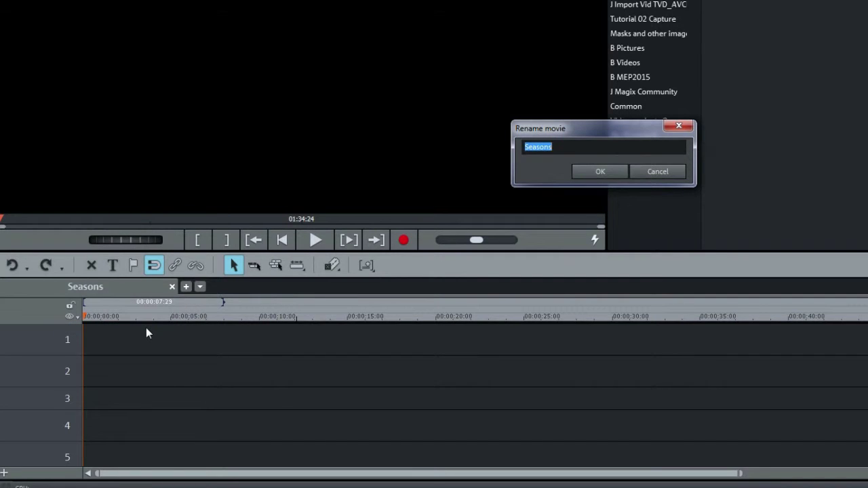
pyautogui.write('Wi')
pyautogui.press('BackSpace')
pyautogui.press('BackSpace')
pyautogui.write('Winter')
pyautogui.press('Return')
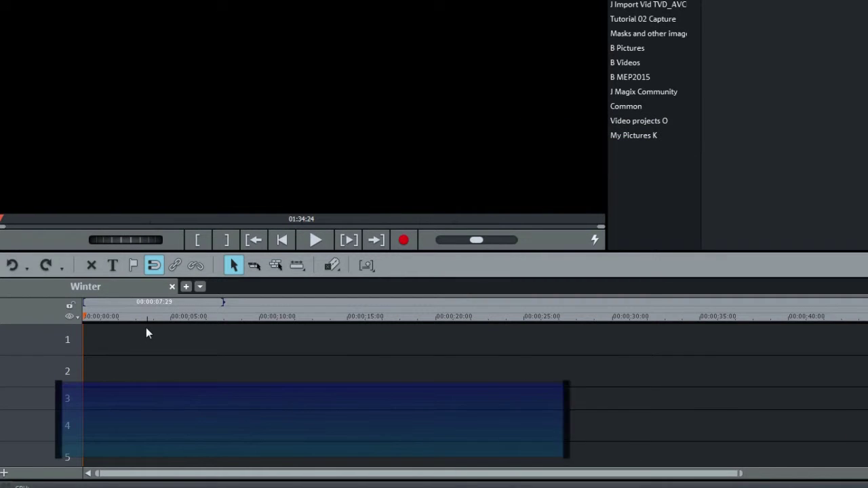
pyautogui.click(186, 286)
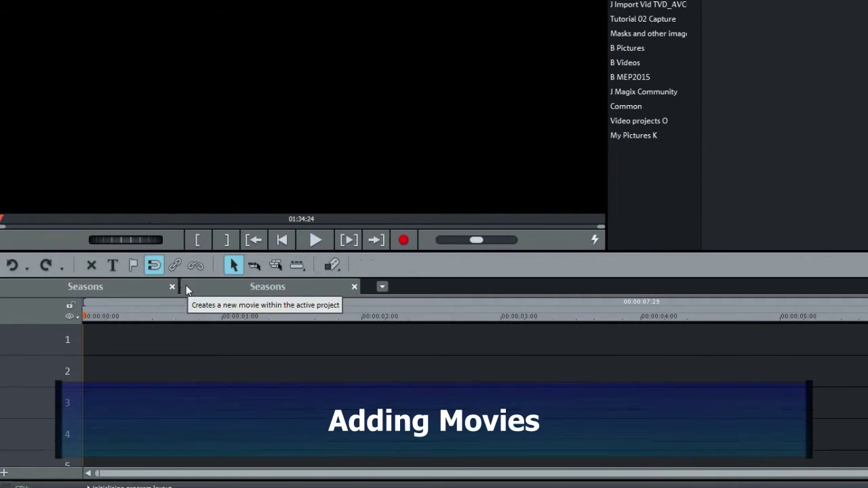
# Rename the new movie to Spring, then add two more named Summer and Autumn
pyautogui.rightClick(224, 288)
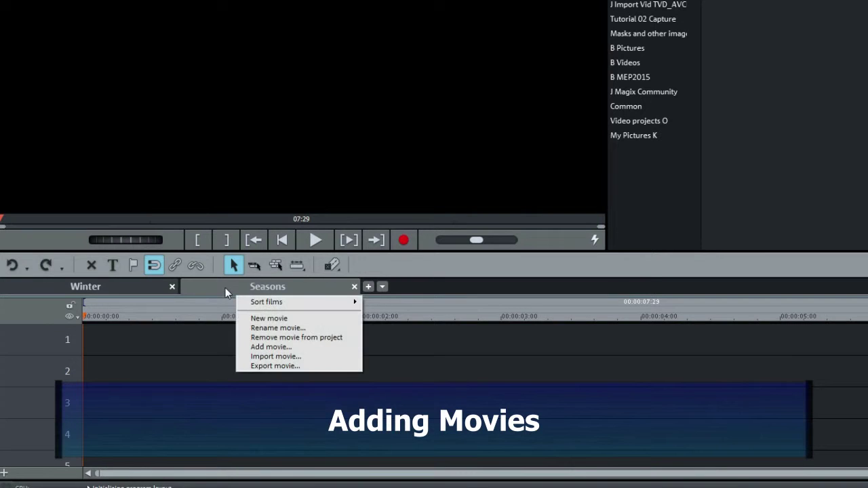
pyautogui.click(240, 328)
pyautogui.write('Spring')
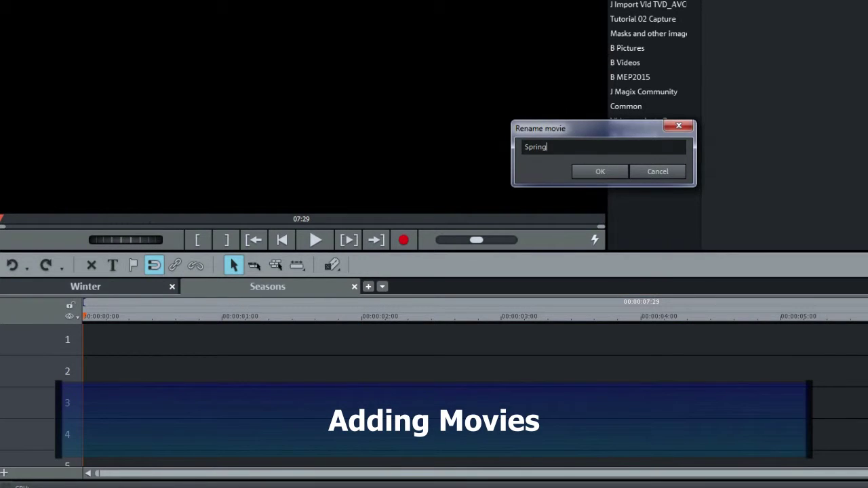
pyautogui.press('Return')
pyautogui.click(367, 286)
pyautogui.doubleClick(370, 288)
pyautogui.write('Su')
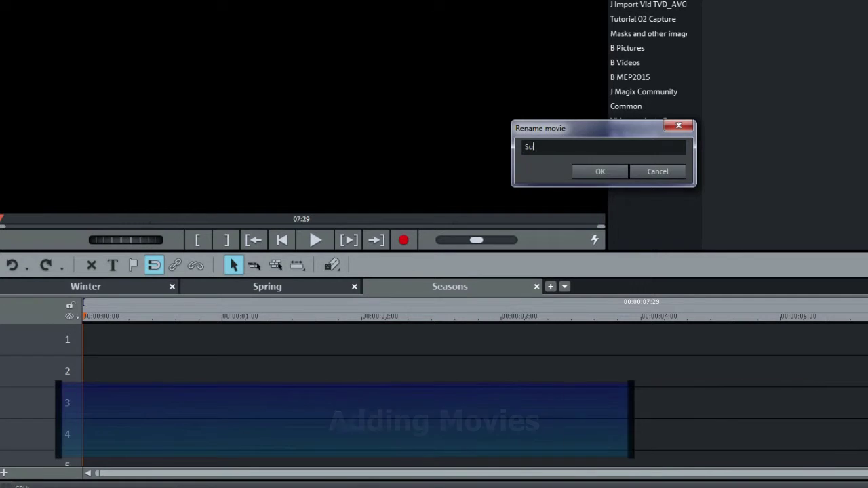
pyautogui.write('mmer')
pyautogui.press('Return')
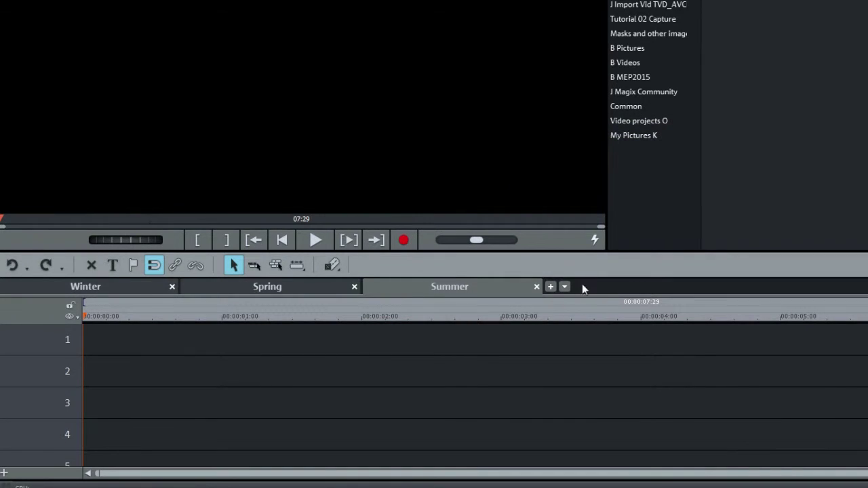
pyautogui.click(551, 286)
pyautogui.doubleClick(553, 287)
pyautogui.write('Autumn')
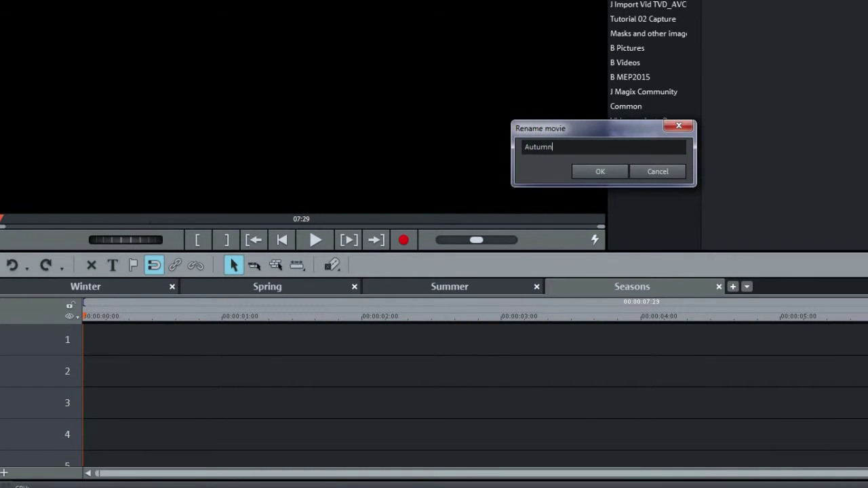
pyautogui.press('Return')
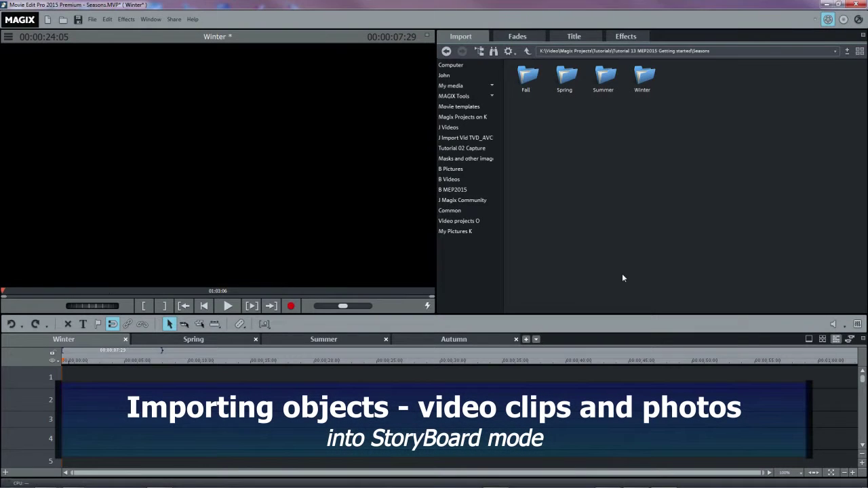
# Switch Winter to storyboard view, open the Winter media folder and play VID_00000054.mp4
pyautogui.click(809, 340)
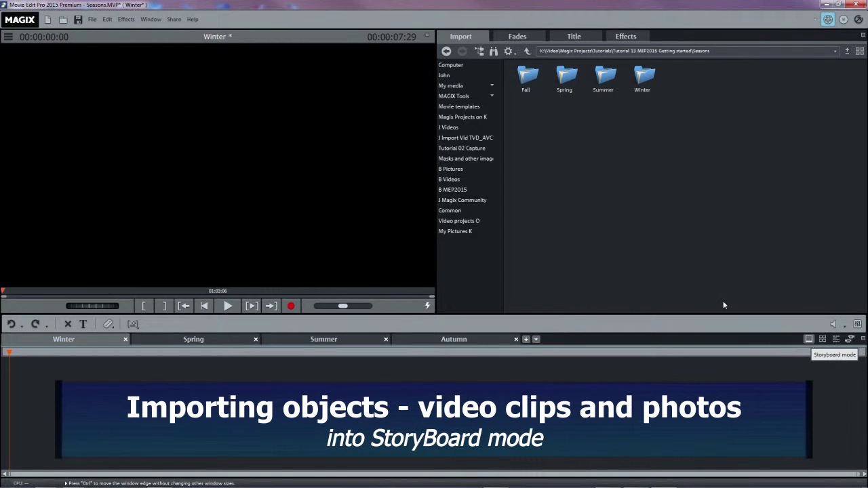
pyautogui.doubleClick(641, 81)
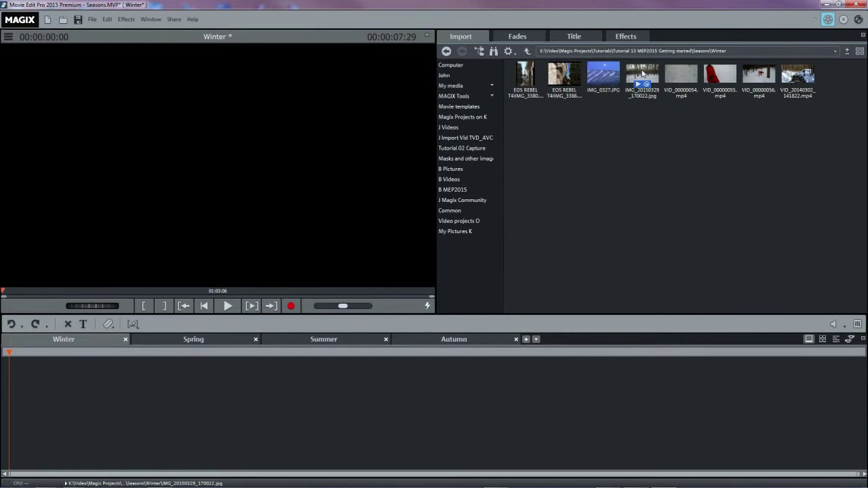
pyautogui.click(682, 75)
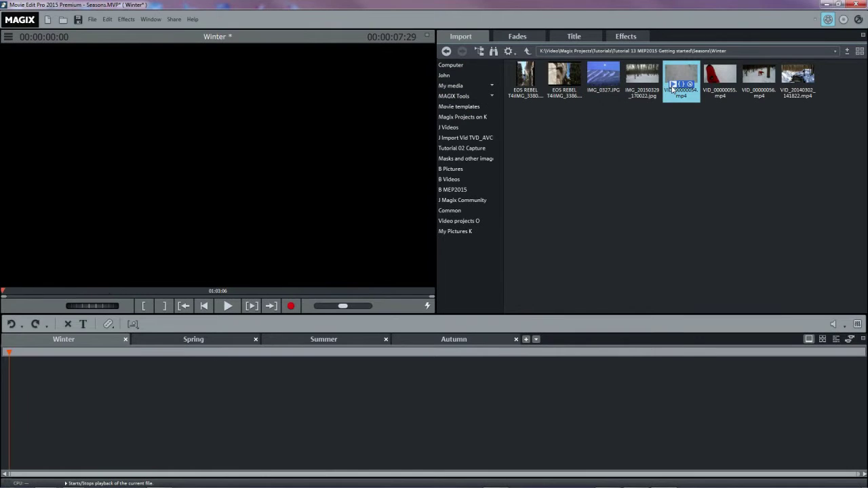
pyautogui.click(673, 85)
pyautogui.click(672, 85)
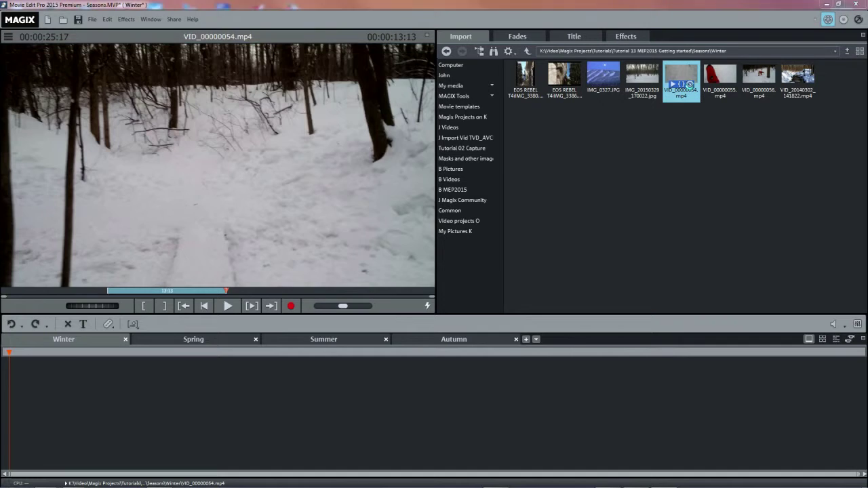
# Add VID_00000054.mp4, VID_00000055.mp4 and IMG_0327.JPG (placed first) to the Winter storyboard
pyautogui.click(690, 85)
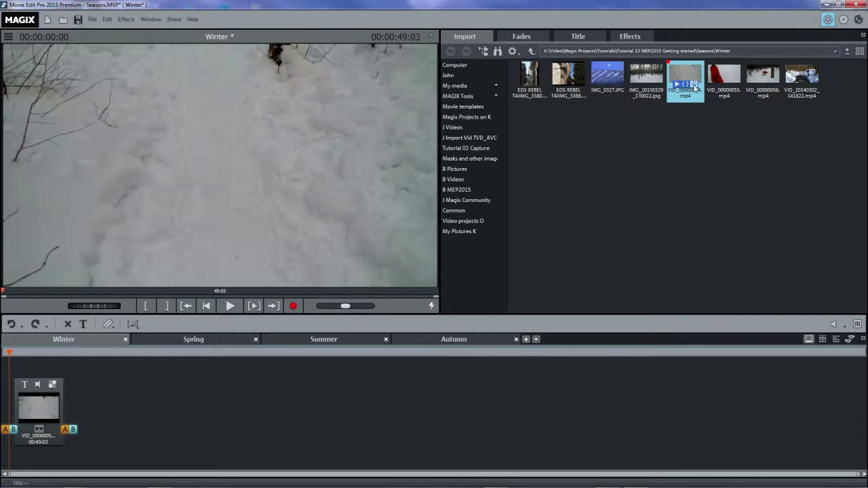
pyautogui.click(718, 73)
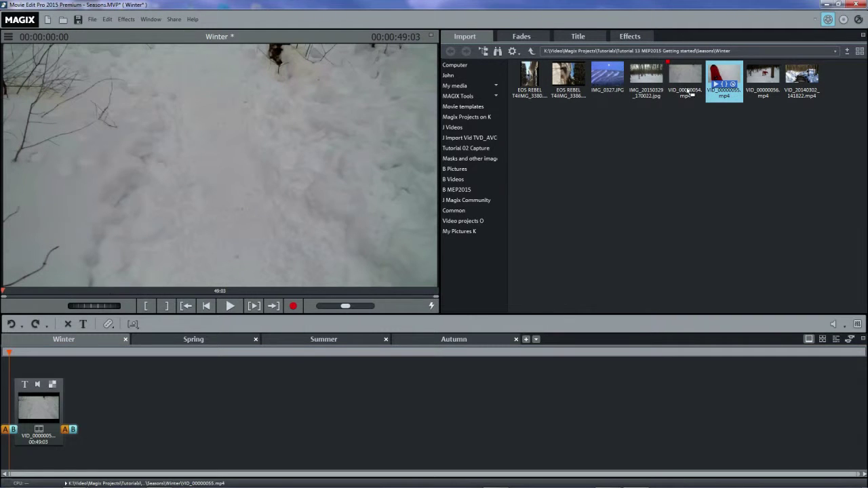
pyautogui.moveTo(720, 73); pyautogui.dragTo(122, 382)
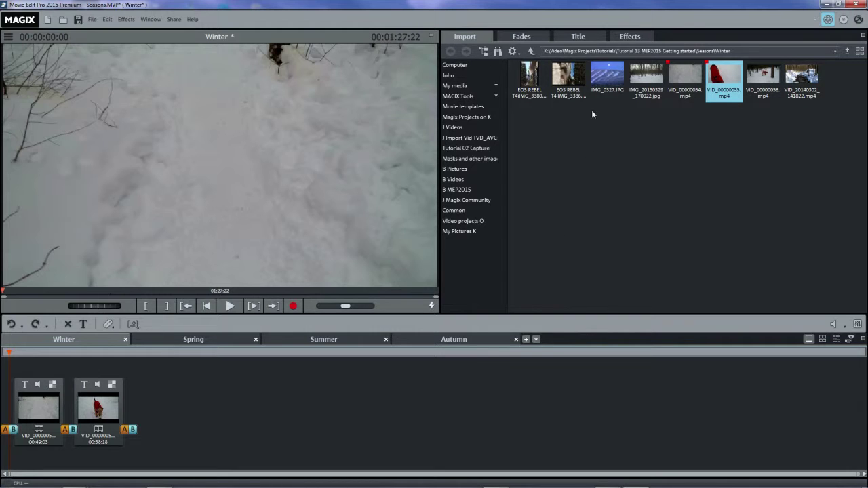
pyautogui.click(604, 75)
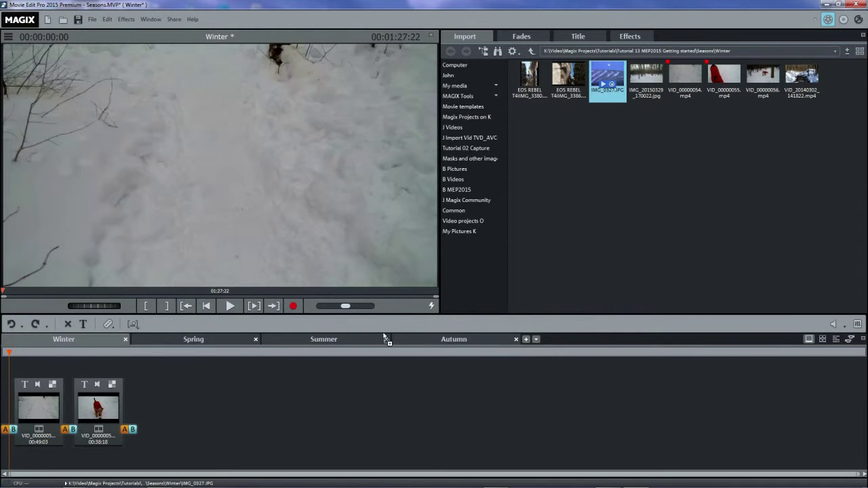
pyautogui.moveTo(383, 337)
pyautogui.mouseDown()
pyautogui.moveTo(181, 399)
pyautogui.moveTo(15, 405)
pyautogui.moveTo(206, 387)
pyautogui.moveTo(4, 415)
pyautogui.mouseUp()
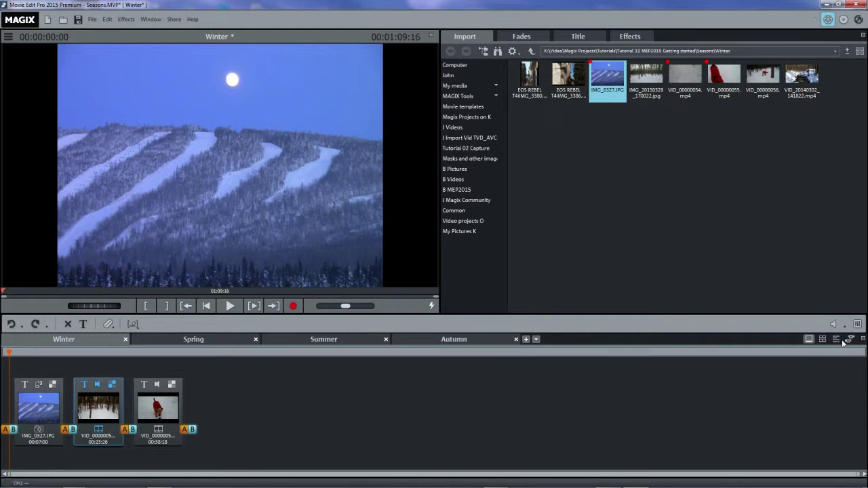
pyautogui.click(836, 339)
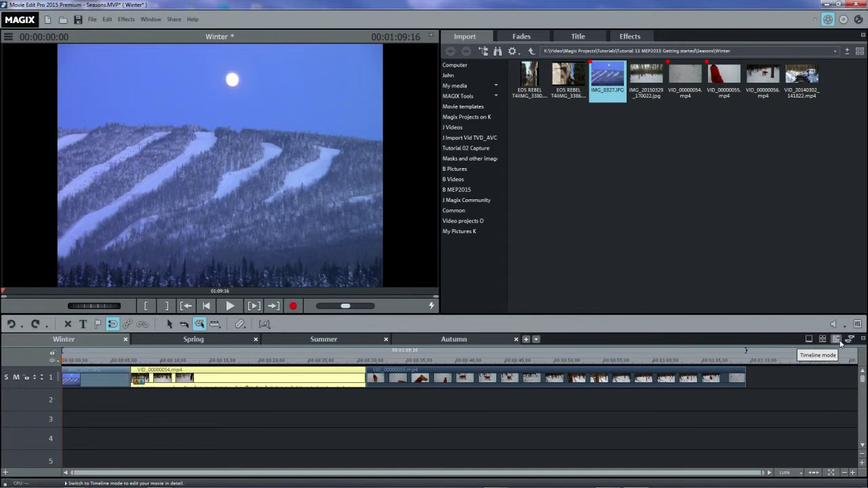
pyautogui.click(808, 339)
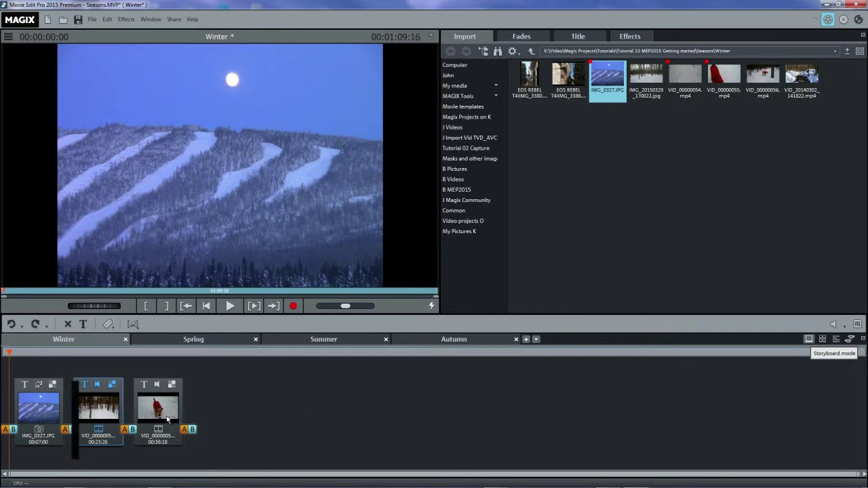
pyautogui.click(32, 397)
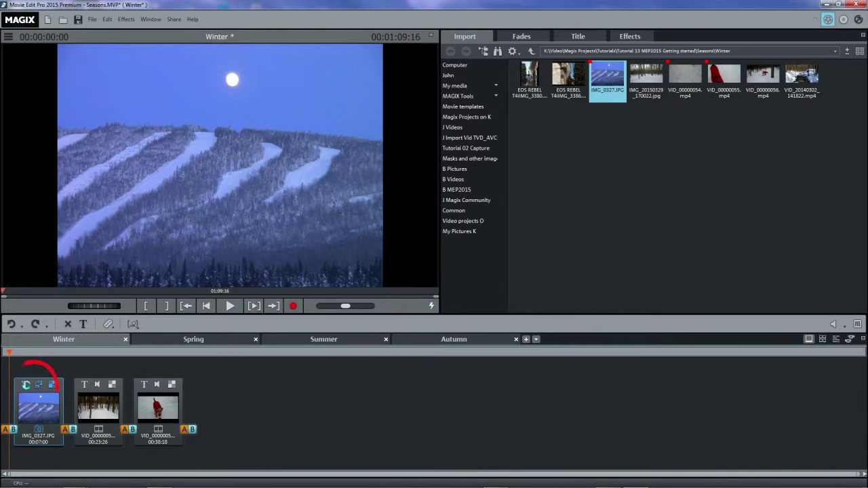
# Add a two-line 'Winter 2014' title over the mountain photo
pyautogui.click(26, 385)
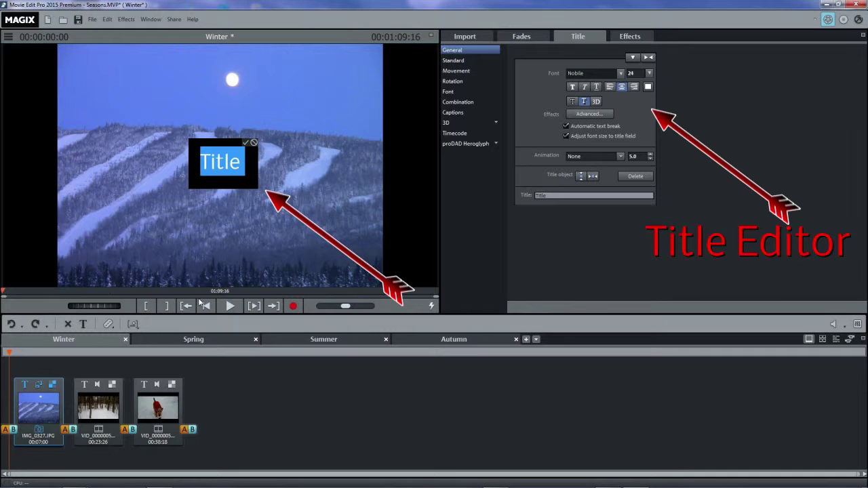
pyautogui.write('Winter')
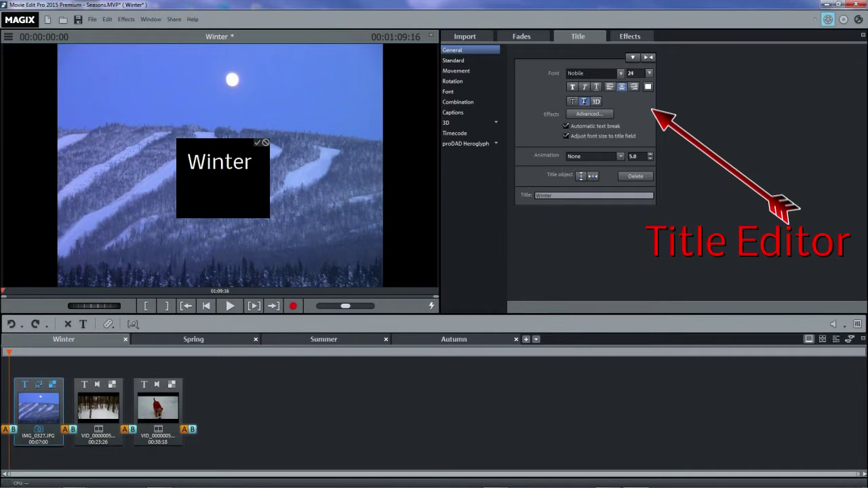
pyautogui.press('Return')
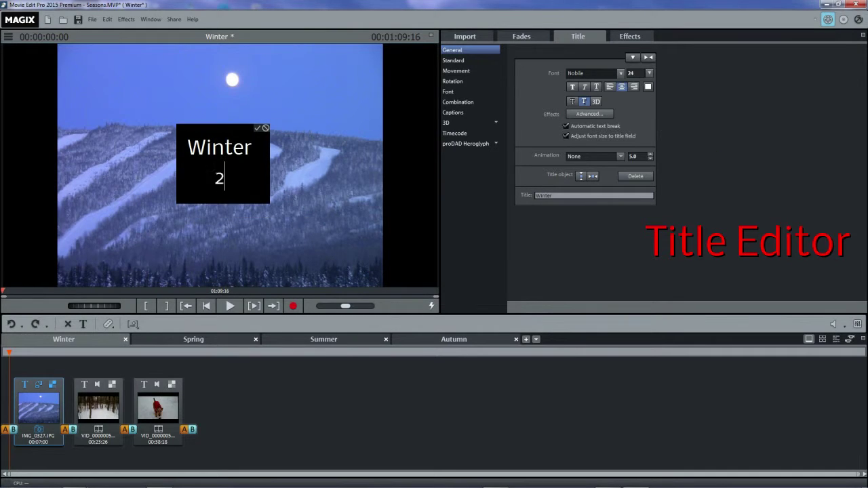
pyautogui.write('014')
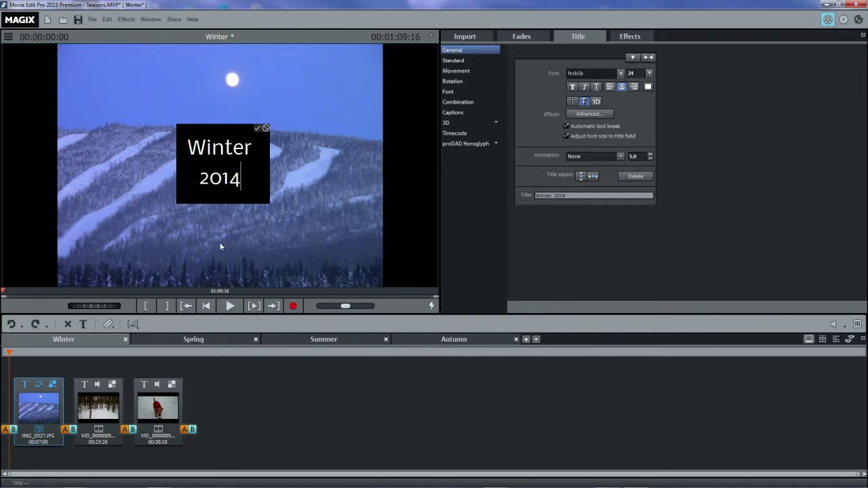
pyautogui.click(257, 128)
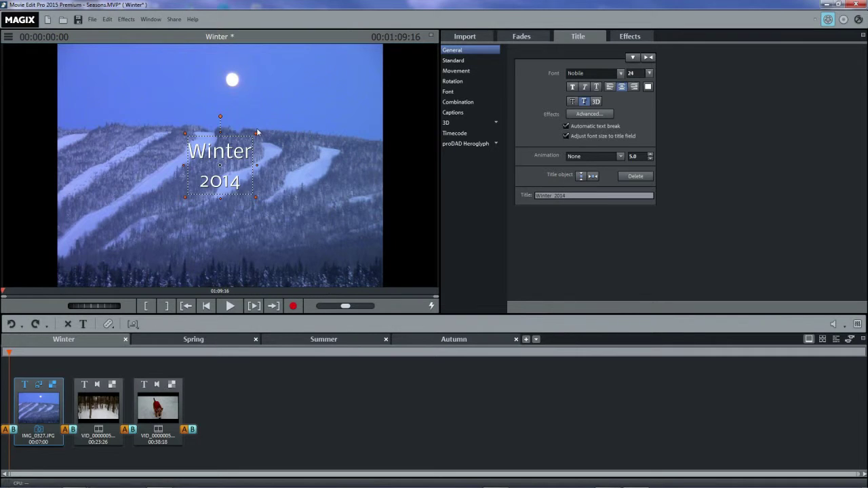
# Move the play position back near the start and return to the media file browser
pyautogui.click(22, 351)
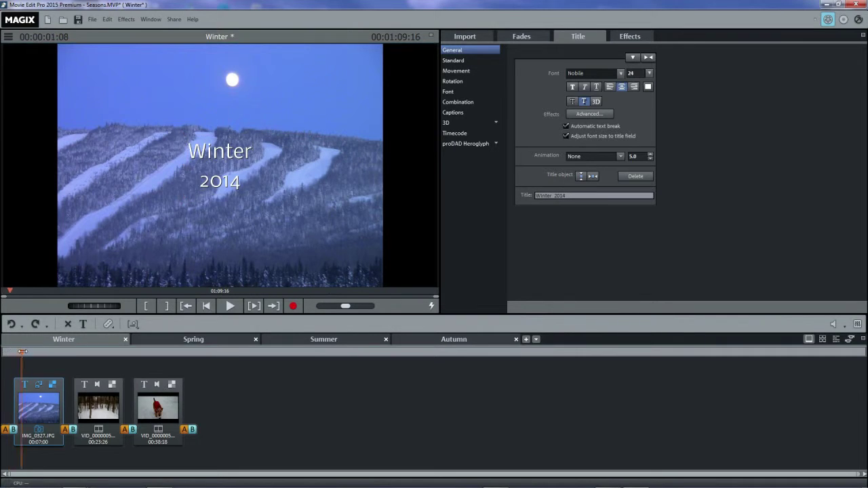
pyautogui.moveTo(23, 351)
pyautogui.mouseDown()
pyautogui.moveTo(170, 352)
pyautogui.moveTo(8, 351)
pyautogui.mouseUp()
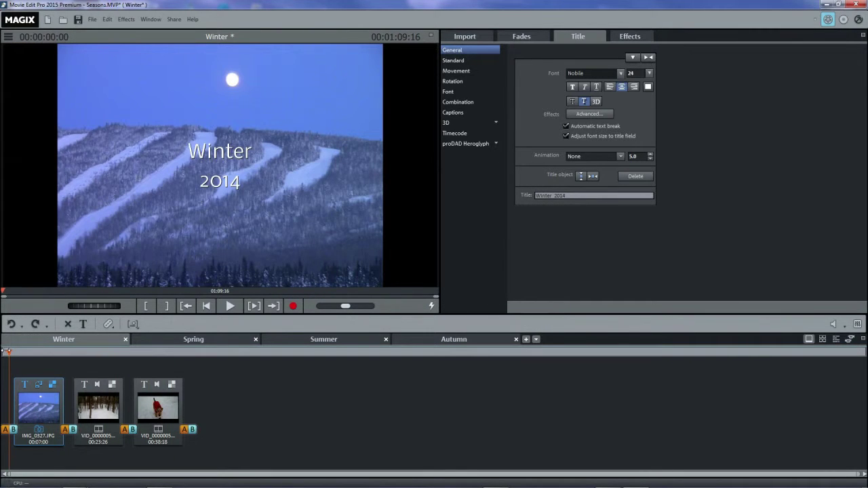
pyautogui.click(466, 38)
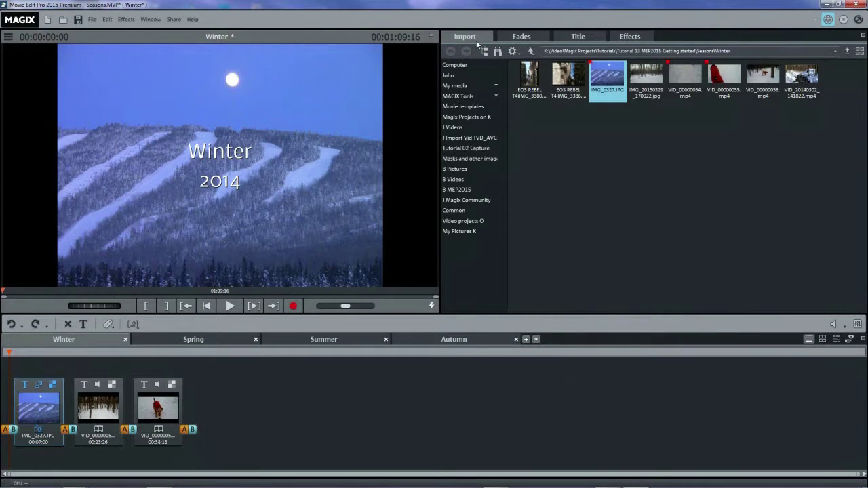
pyautogui.moveTo(242, 398); pyautogui.dragTo(241, 393)
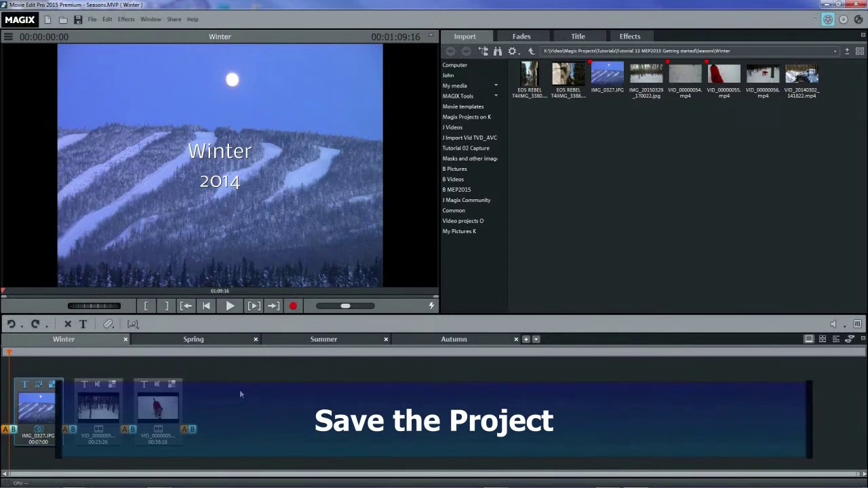
# Save the project under the name Seasons.MVP
pyautogui.click(78, 20)
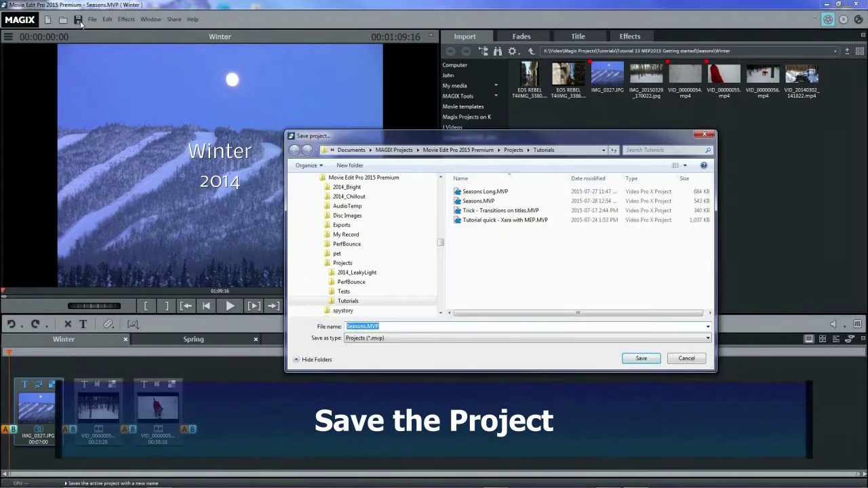
pyautogui.click(638, 360)
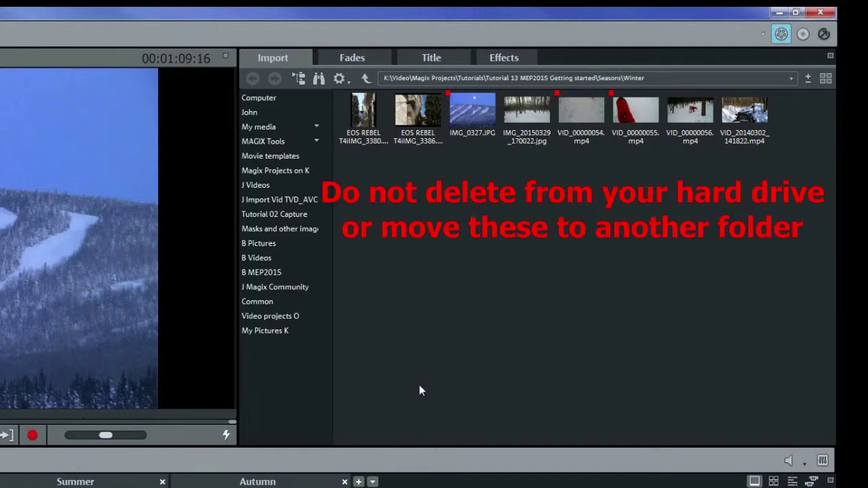
pyautogui.click(229, 306)
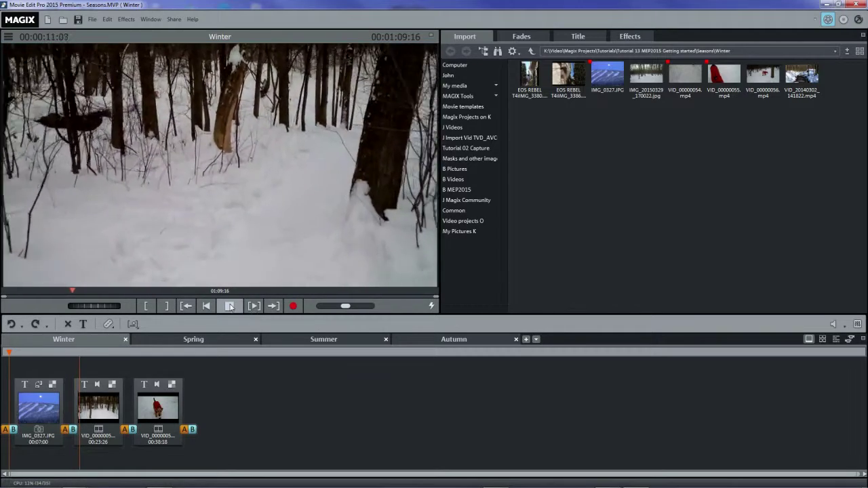
pyautogui.click(229, 305)
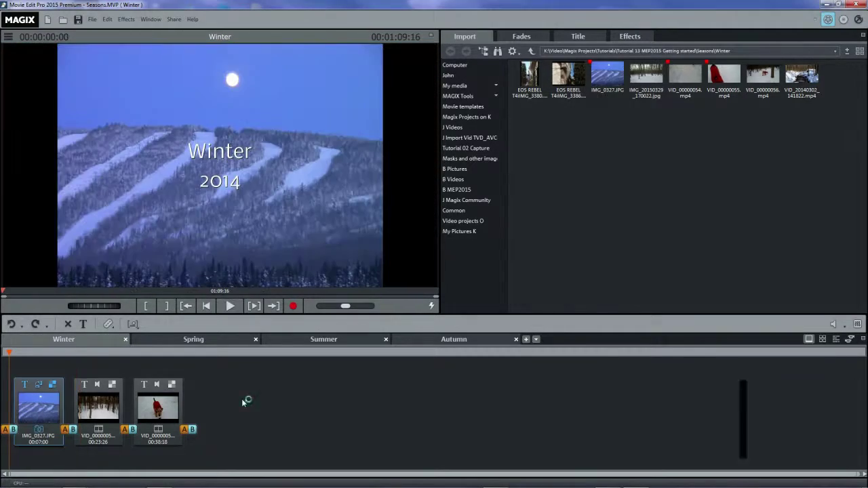
# Choose video file output as Windows Media video at HD quality 2, then set the save location
pyautogui.click(857, 20)
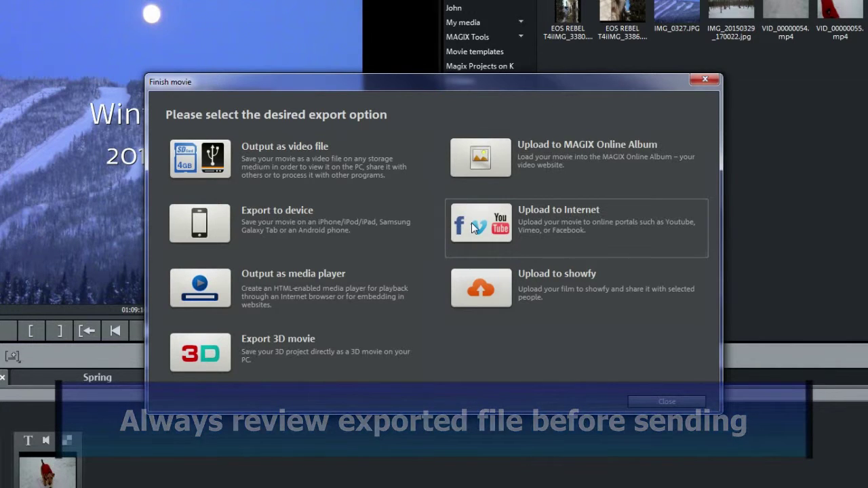
pyautogui.click(213, 163)
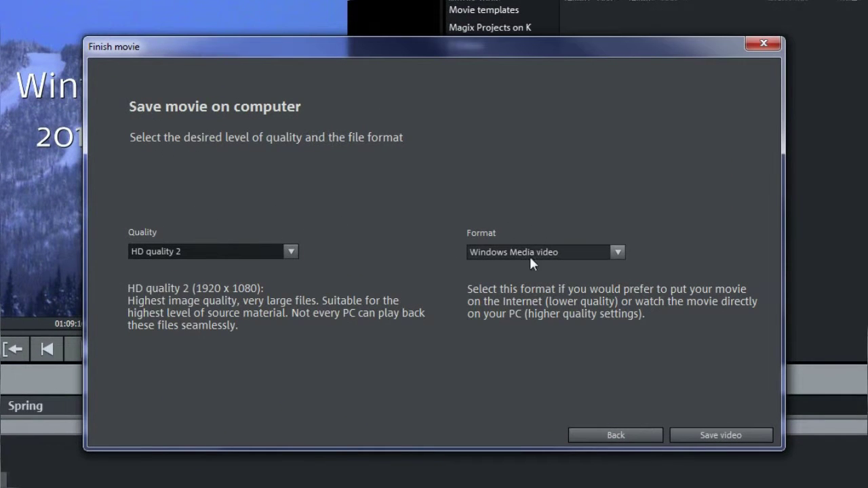
pyautogui.click(617, 252)
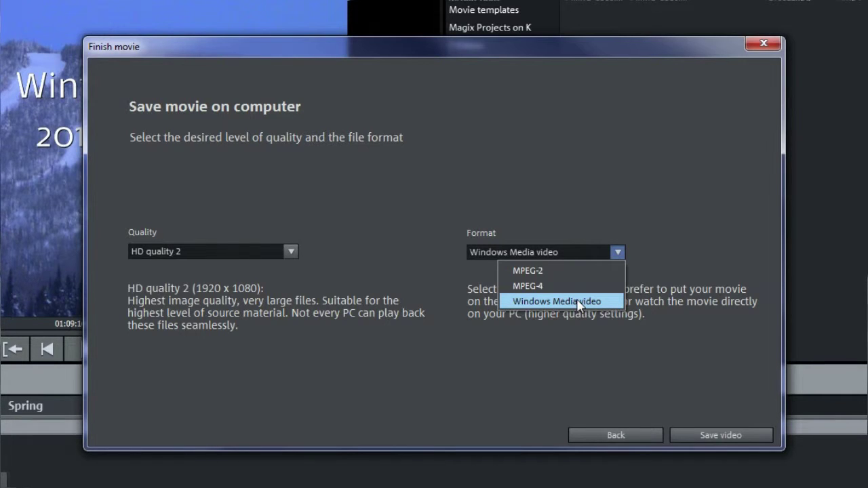
pyautogui.click(535, 302)
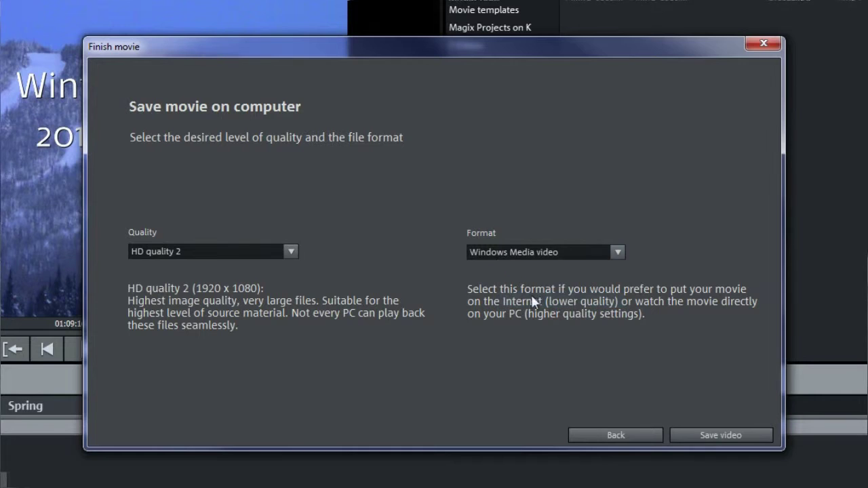
pyautogui.click(290, 250)
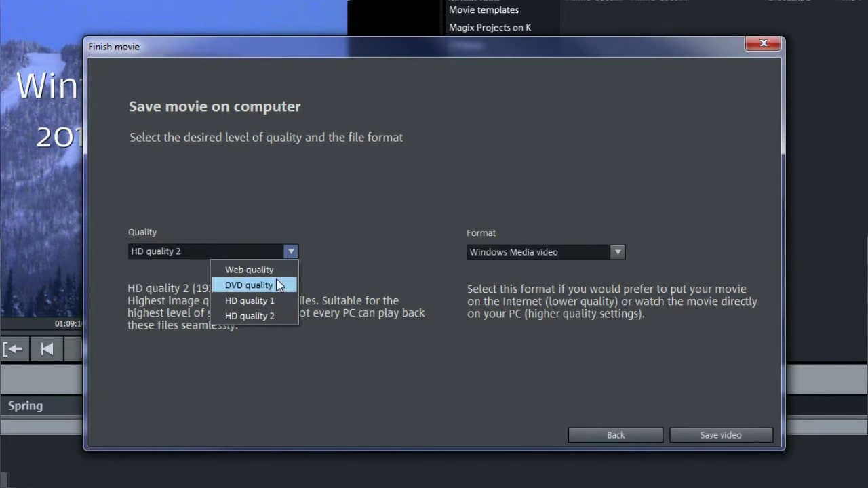
pyautogui.click(274, 316)
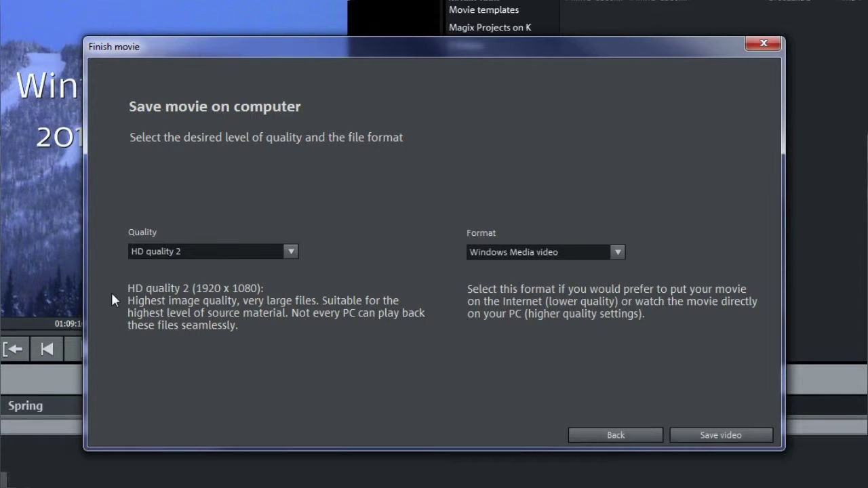
pyautogui.click(706, 434)
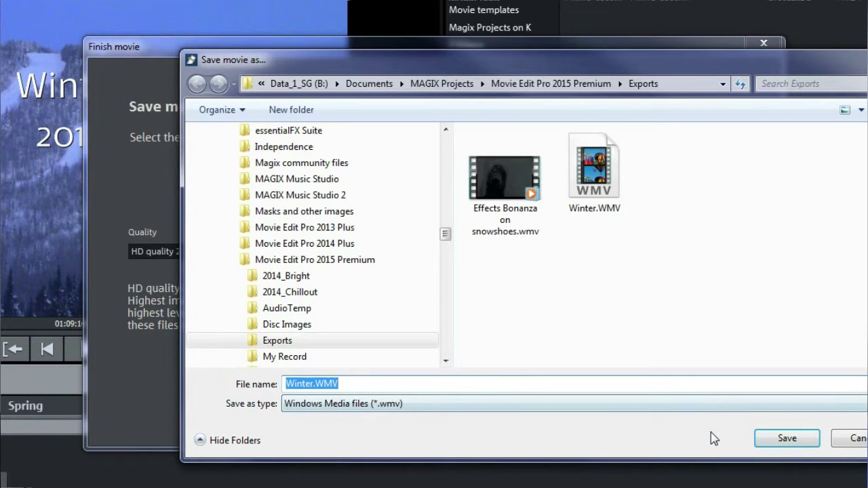
# Start rendering Winter.WMV, cancel the export, then play the Winter movie
pyautogui.click(780, 438)
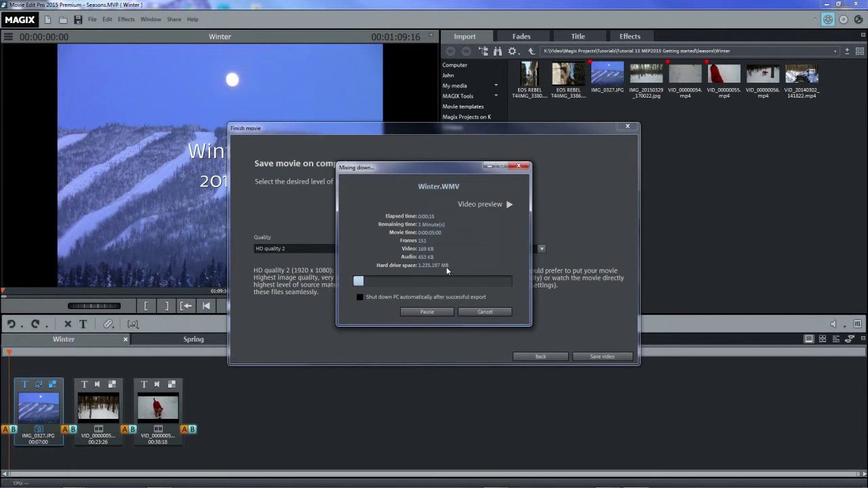
pyautogui.click(484, 311)
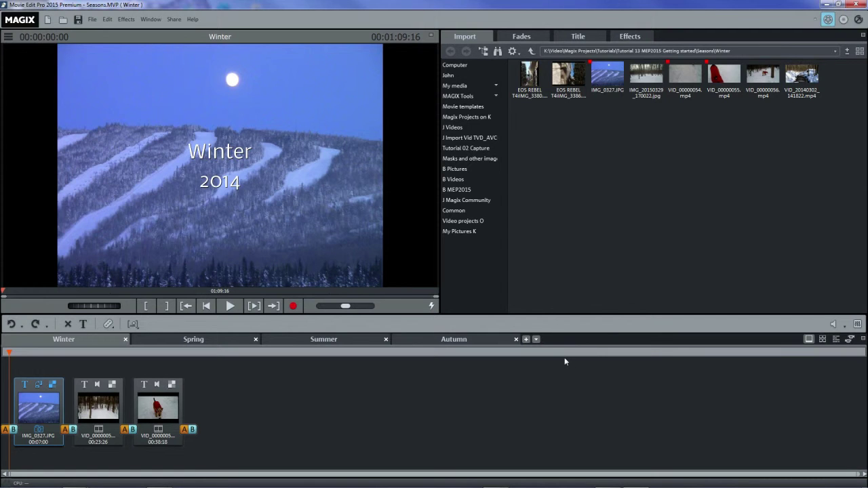
pyautogui.click(230, 306)
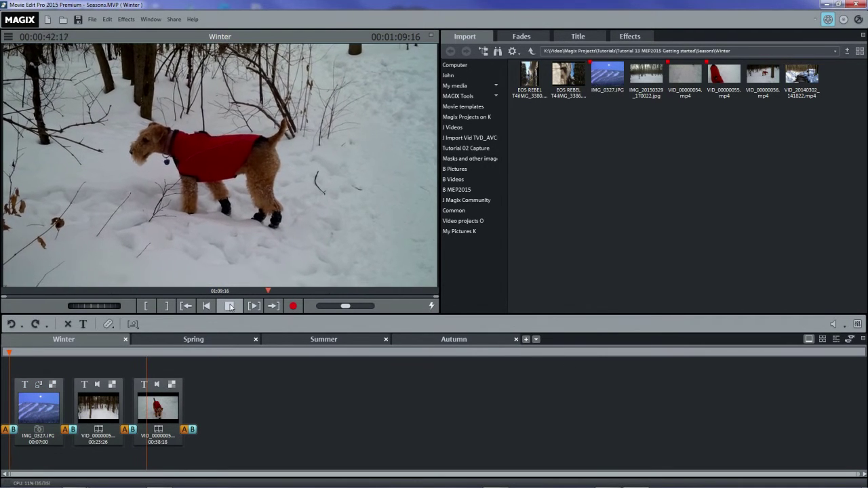